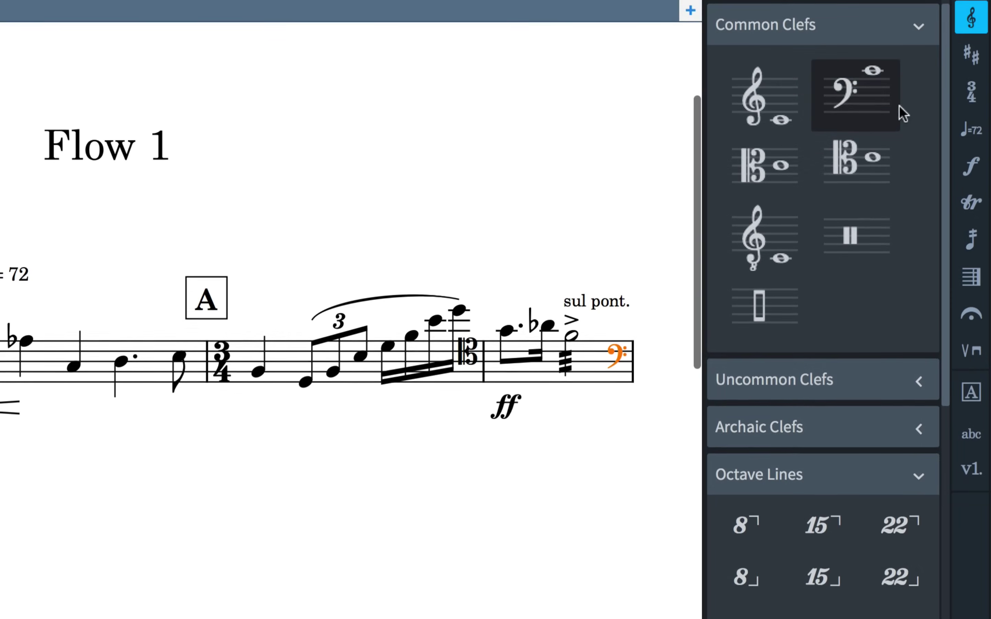
Insert a 4/4 time signature at the end of the cello line and raise the combined dynamic to pff
click(970, 94)
click(795, 284)
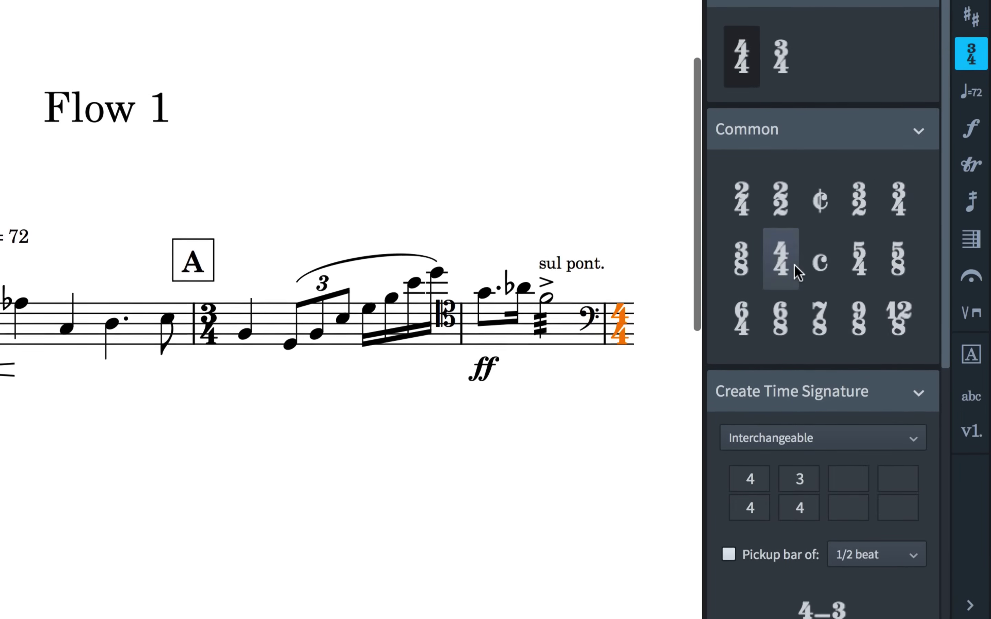
click(972, 143)
click(892, 545)
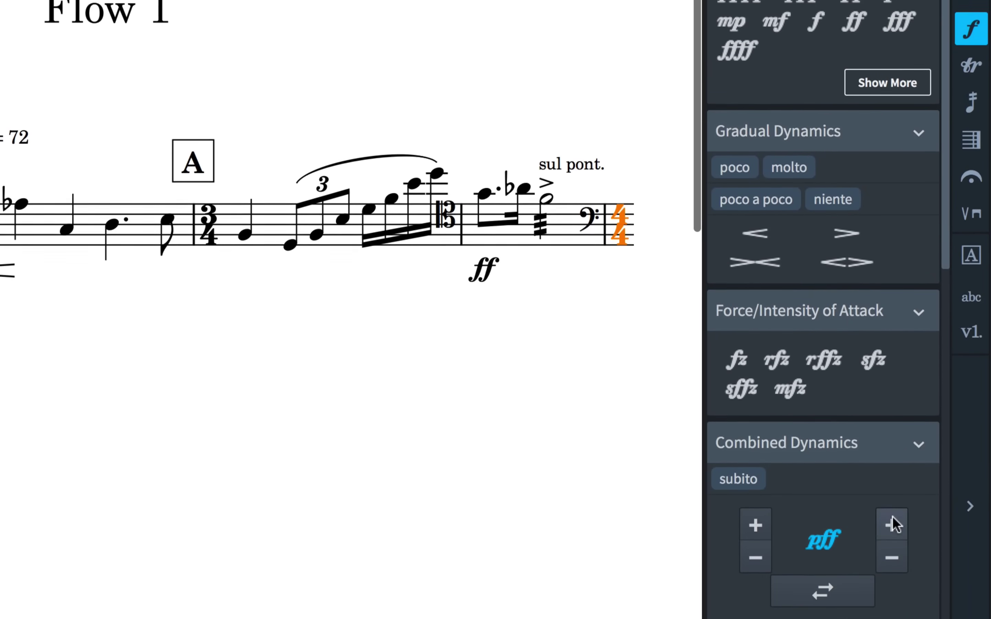
click(868, 606)
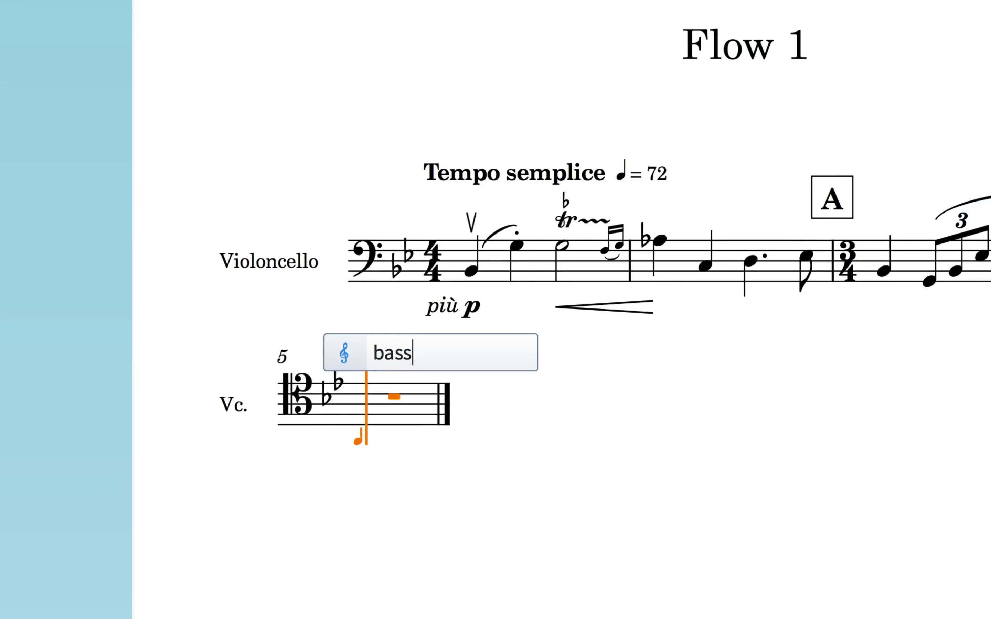
Change bar 5 of the cello part to bass clef and give it a 4/4 time signature
key(Return)
key(shift+m)
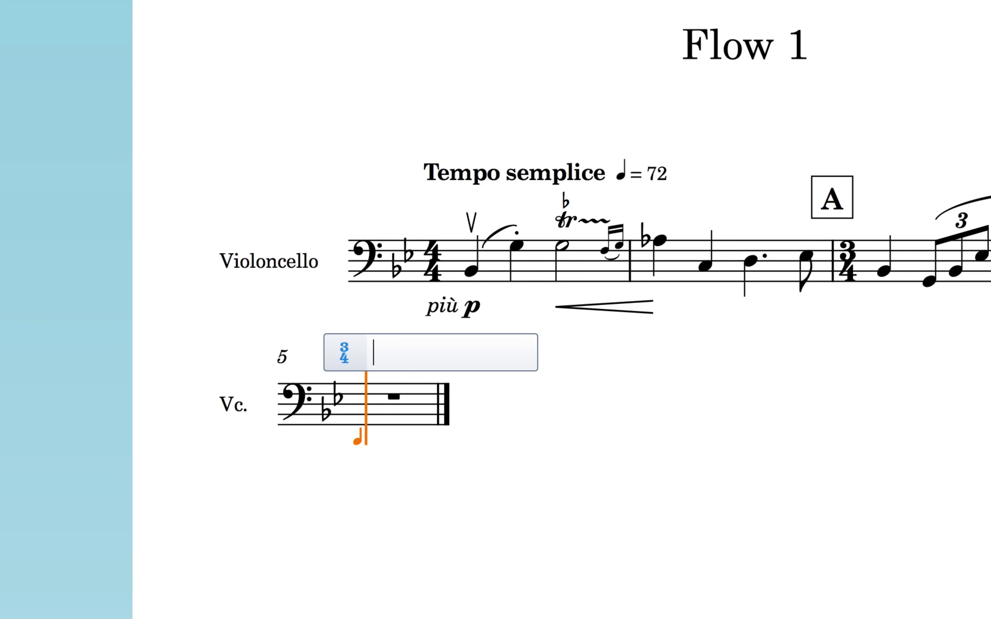
text(4/4)
key(Return)
Enter the note C in bar 5 and add a trill to it
key(c)
key(shift+o)
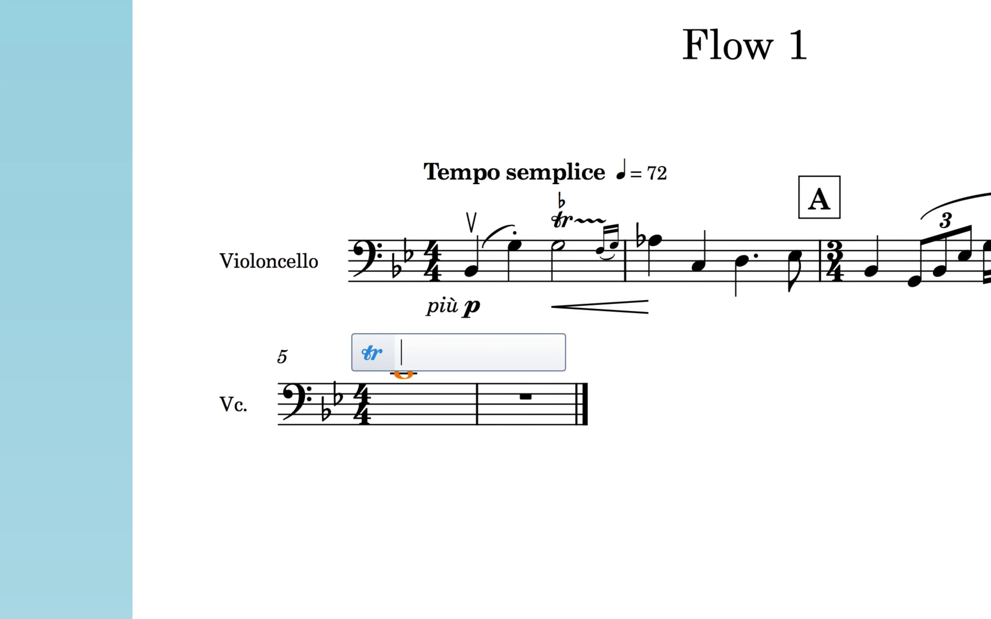
text(tr)
key(Return)
Add an "f sub" dynamic to the trilled C in bar 5
key(shift+d)
text(f sub)
key(Return)
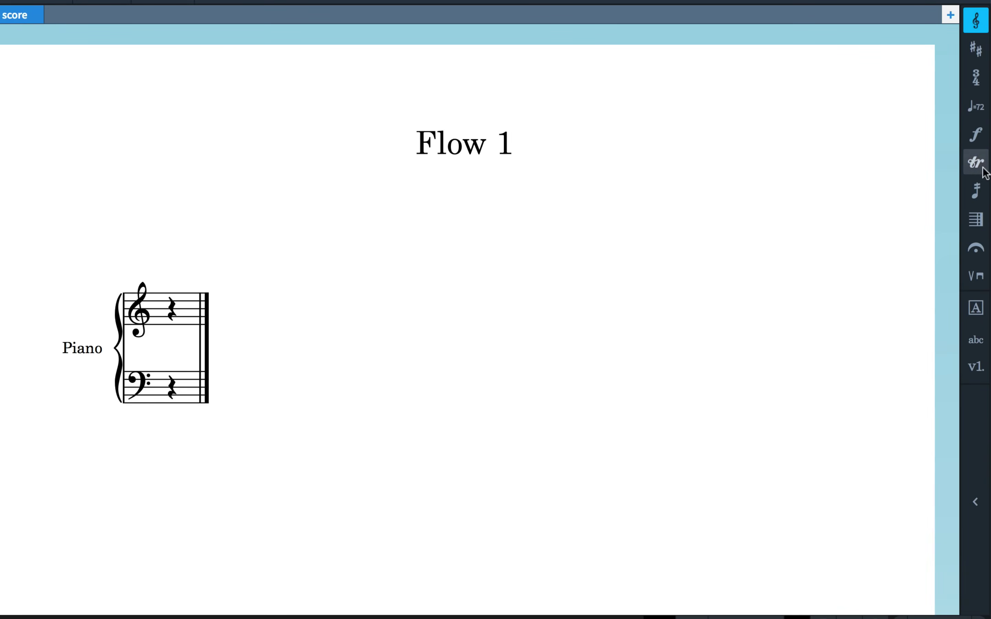
Examine the available notations by category, including key and time signatures, tempo, dynamics, ornaments, tremolos, barlines, holds and playing techniques
click(976, 49)
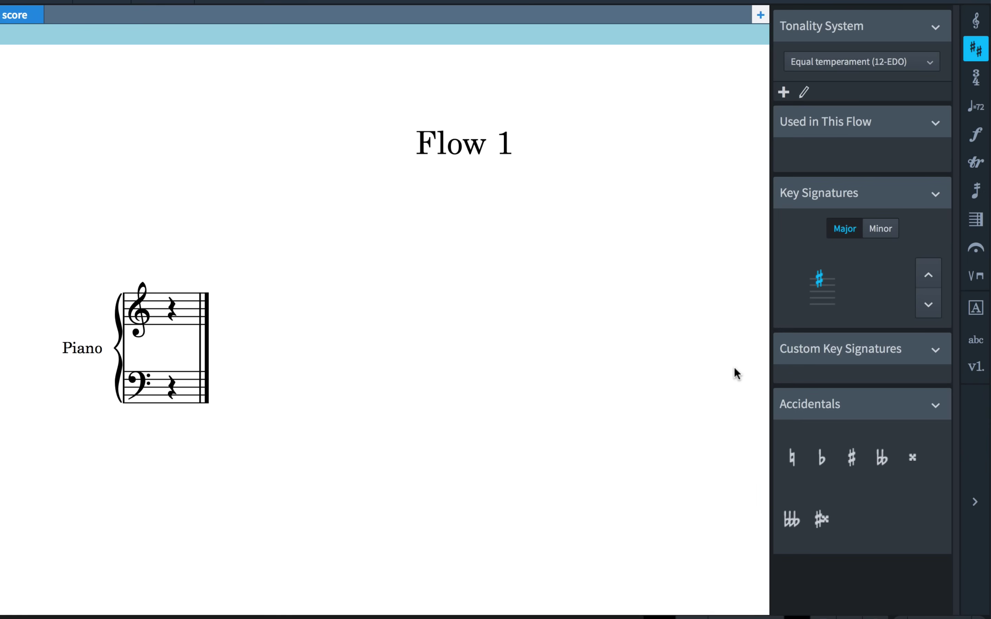
click(974, 441)
click(973, 441)
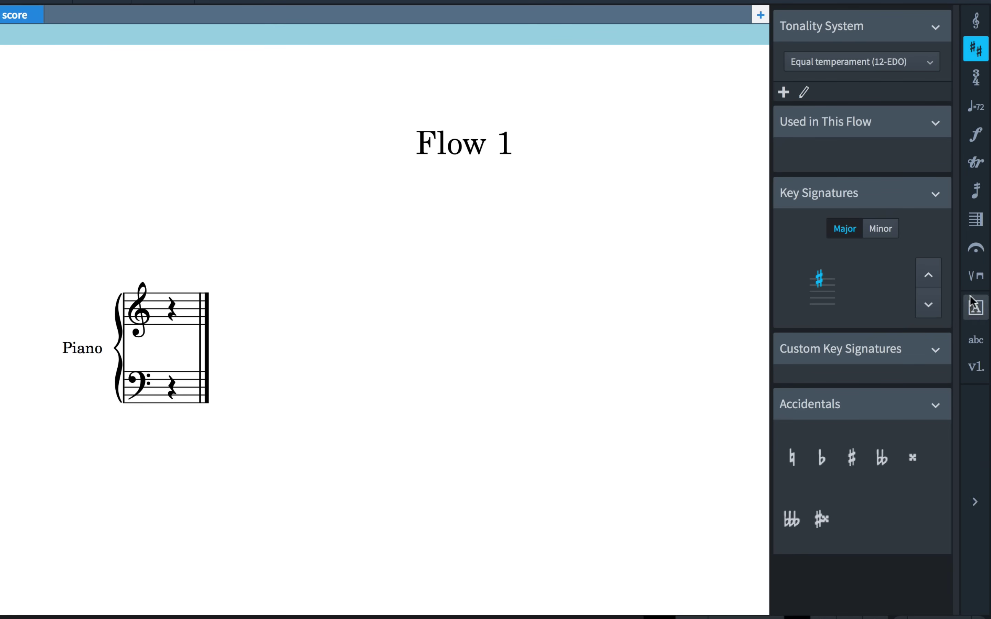
click(976, 248)
click(976, 221)
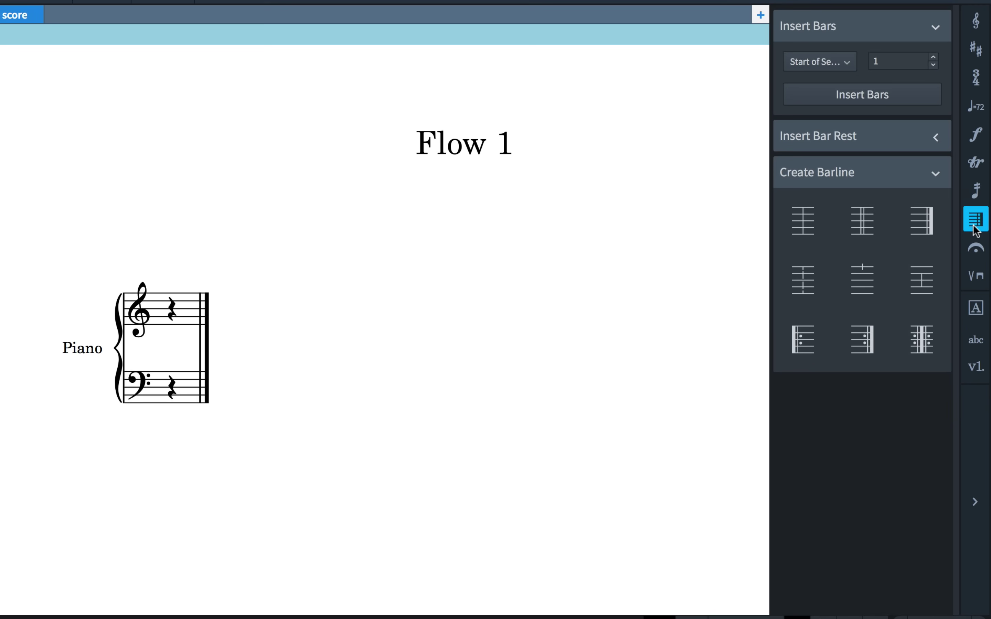
click(976, 191)
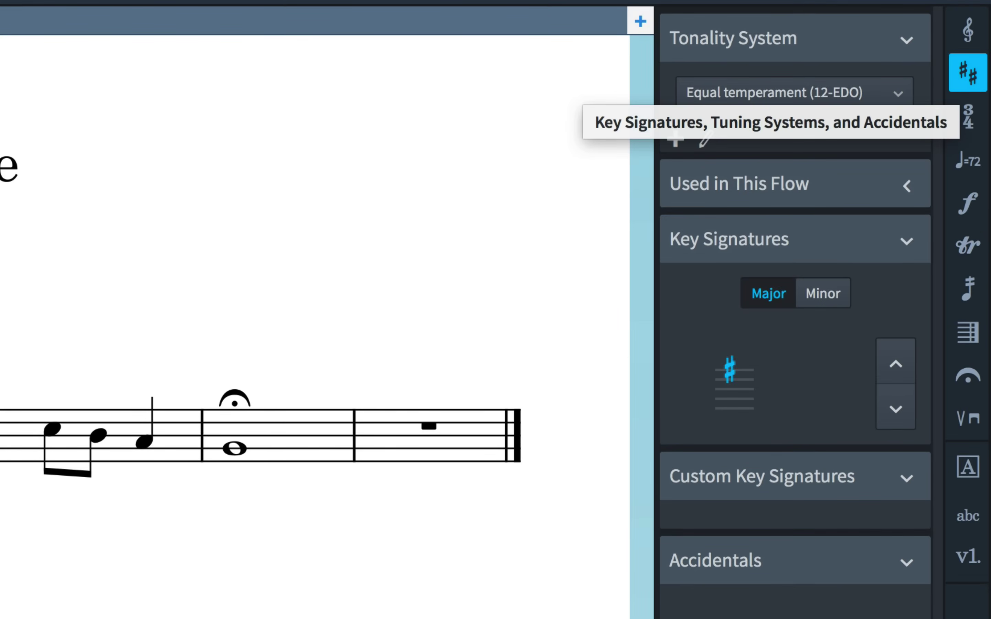
click(968, 116)
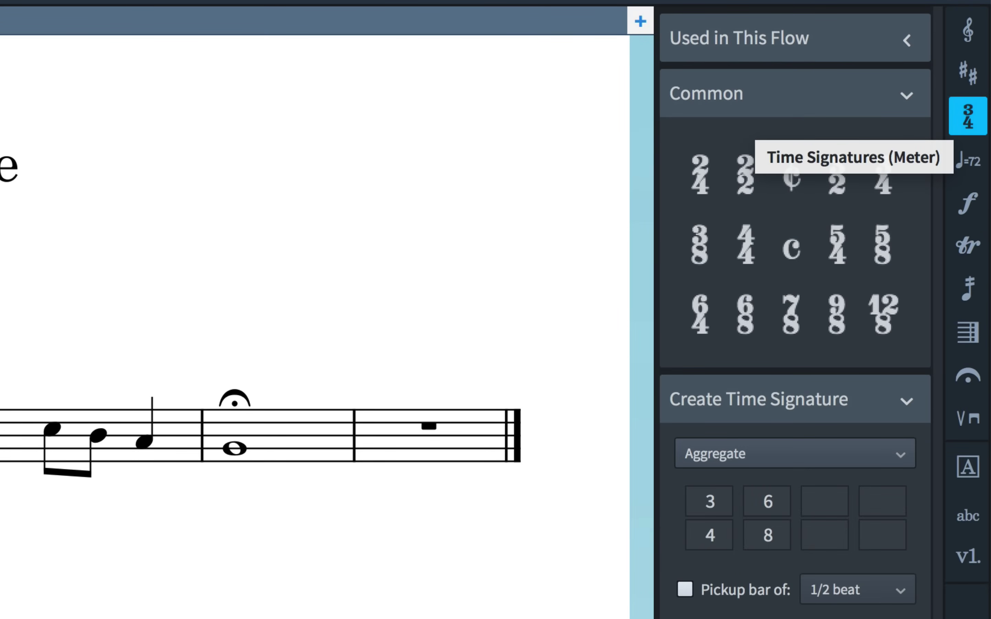
click(968, 161)
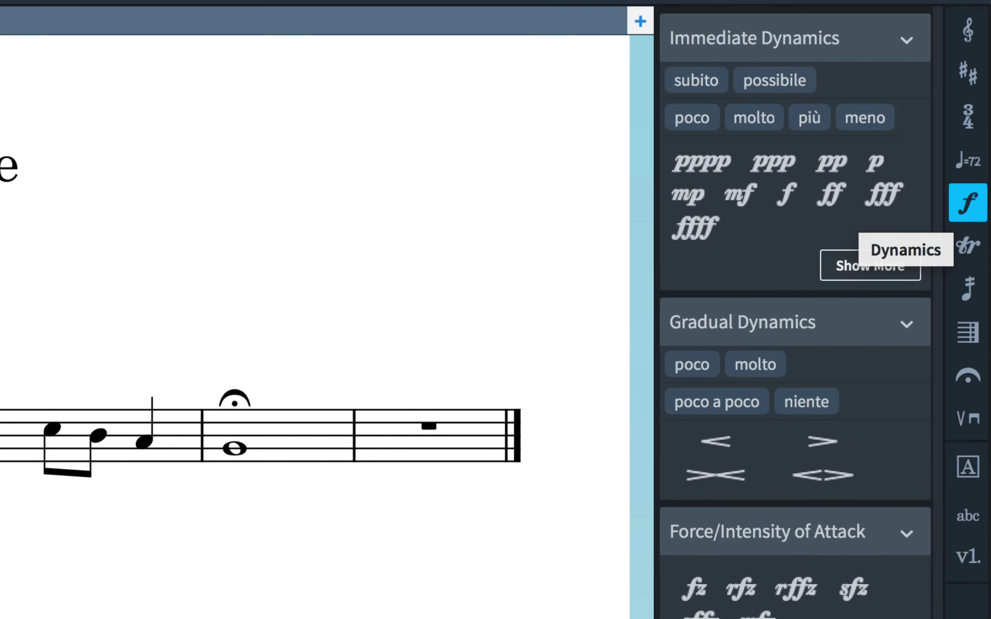
click(967, 245)
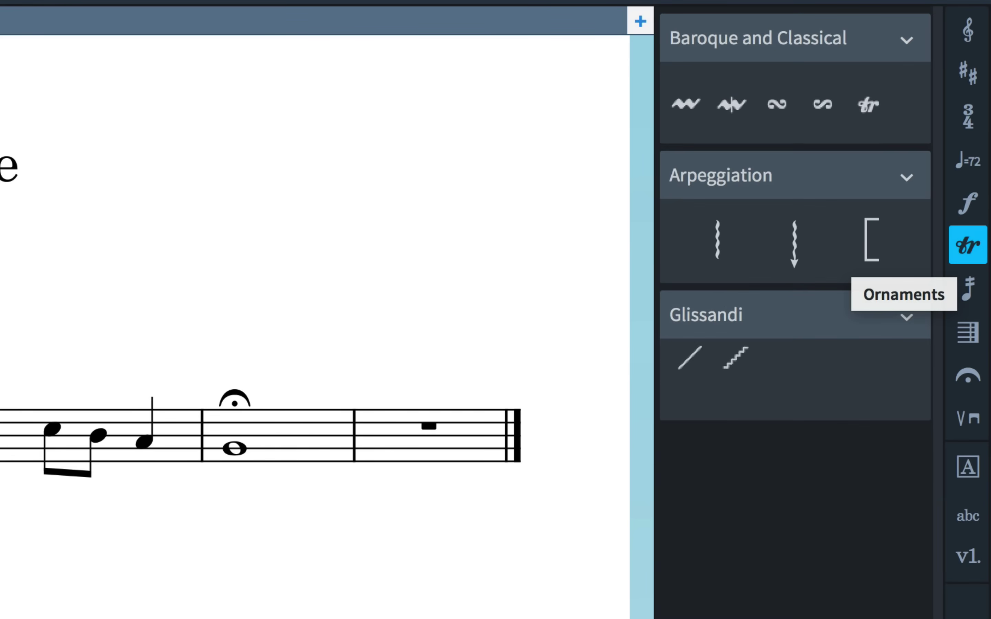
click(968, 288)
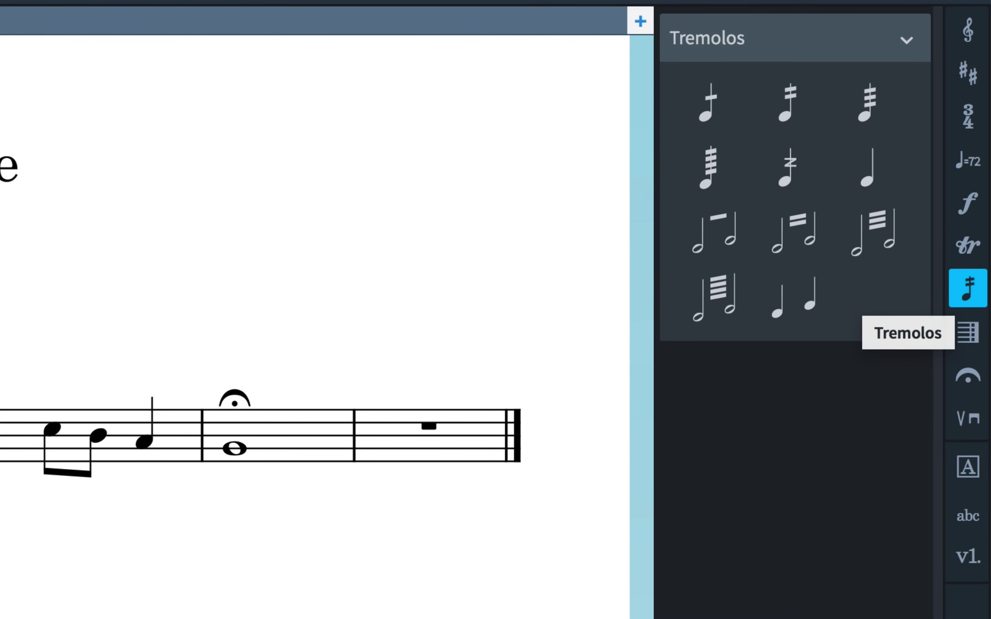
click(967, 331)
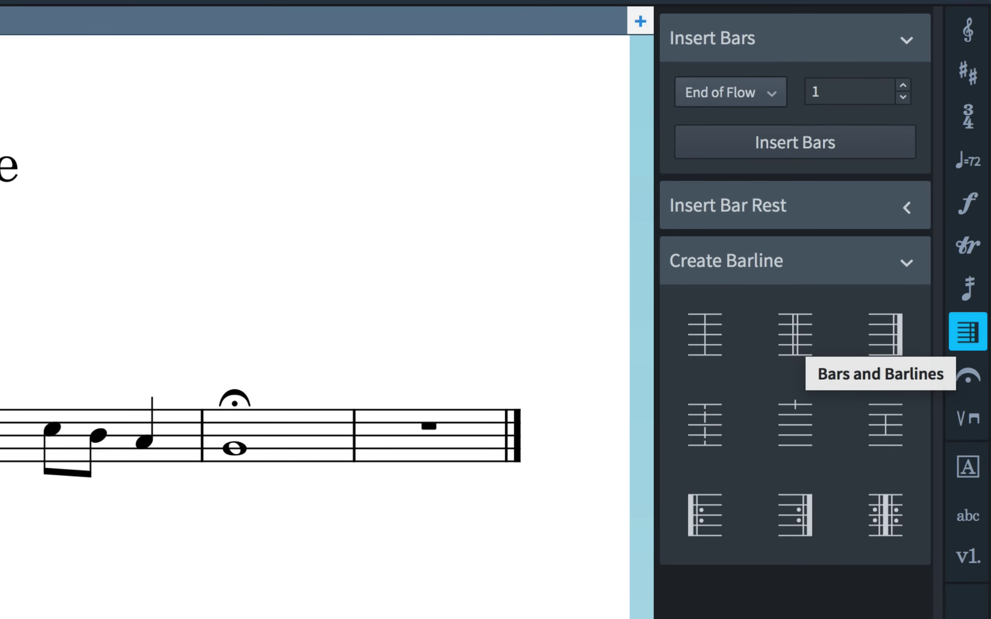
click(967, 375)
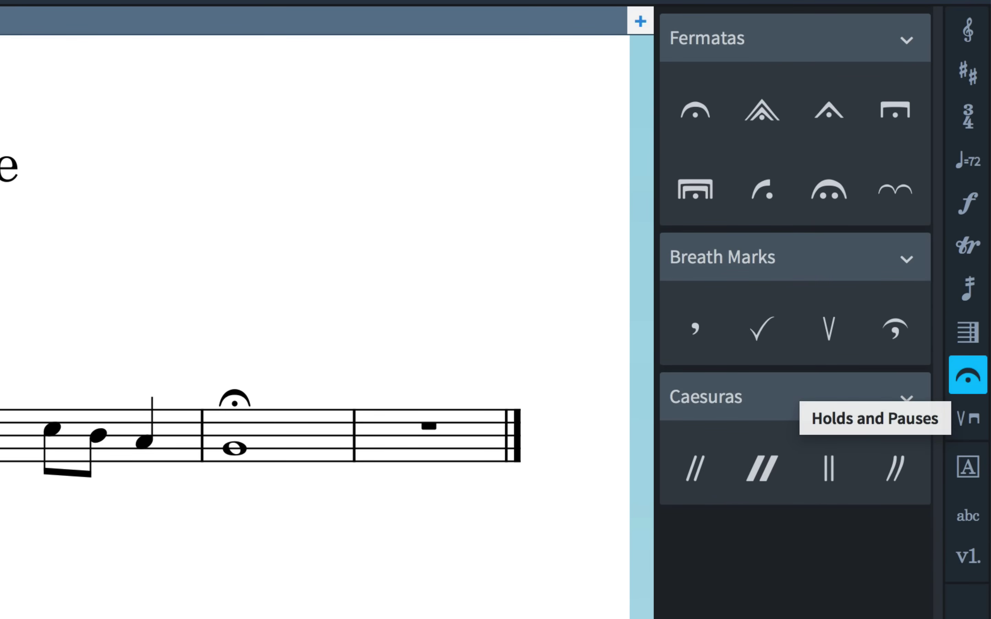
click(968, 418)
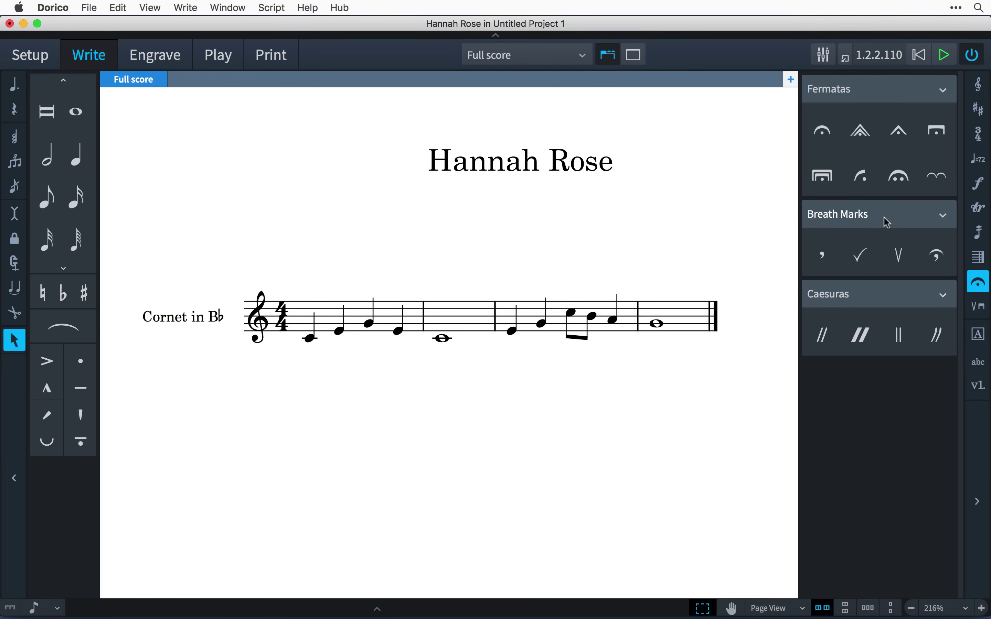
Collapse the Breath Marks group, keeping the Fermatas group expanded
click(885, 217)
click(900, 93)
click(900, 93)
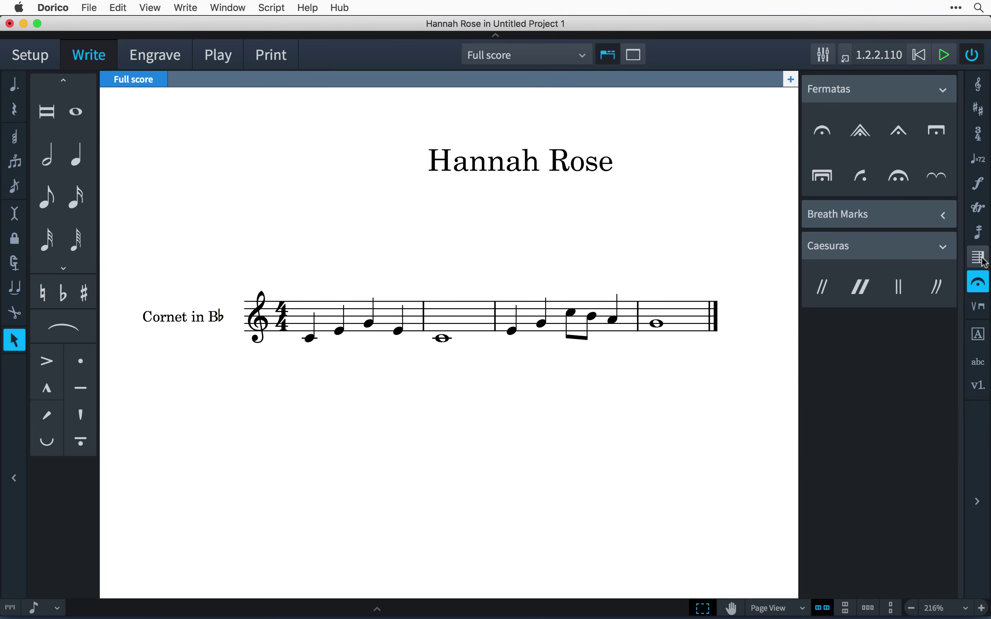
Place a Grandioso tempo mark at the start of the first bar of the cornet part
click(982, 260)
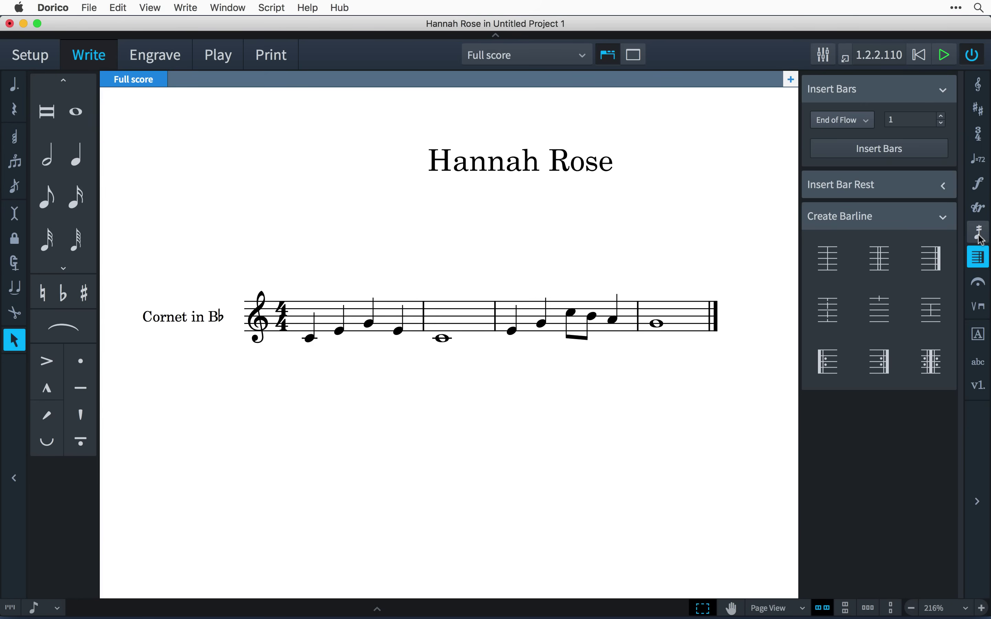
click(979, 238)
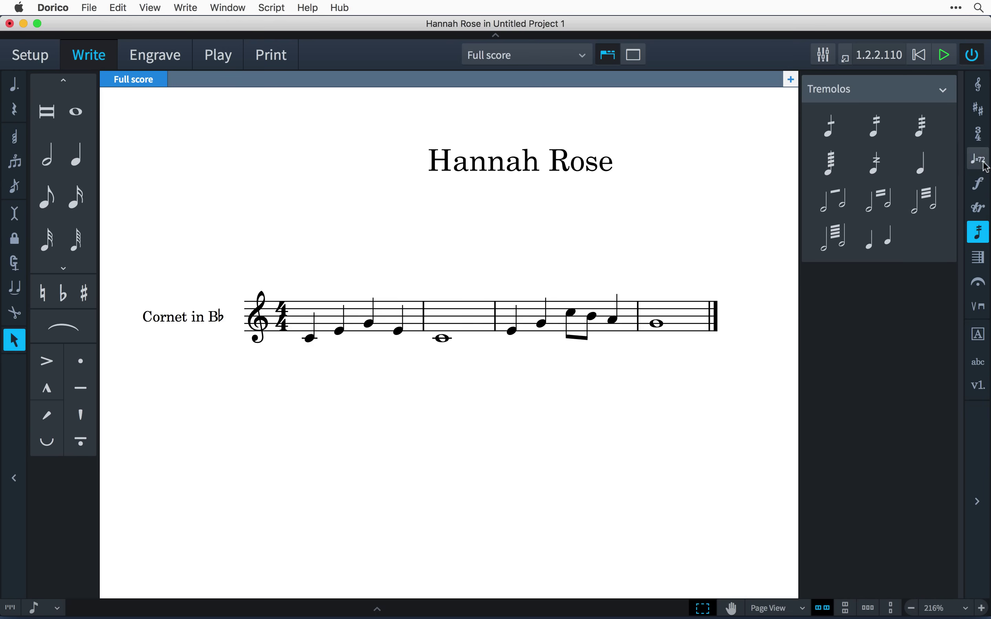
click(978, 159)
click(876, 451)
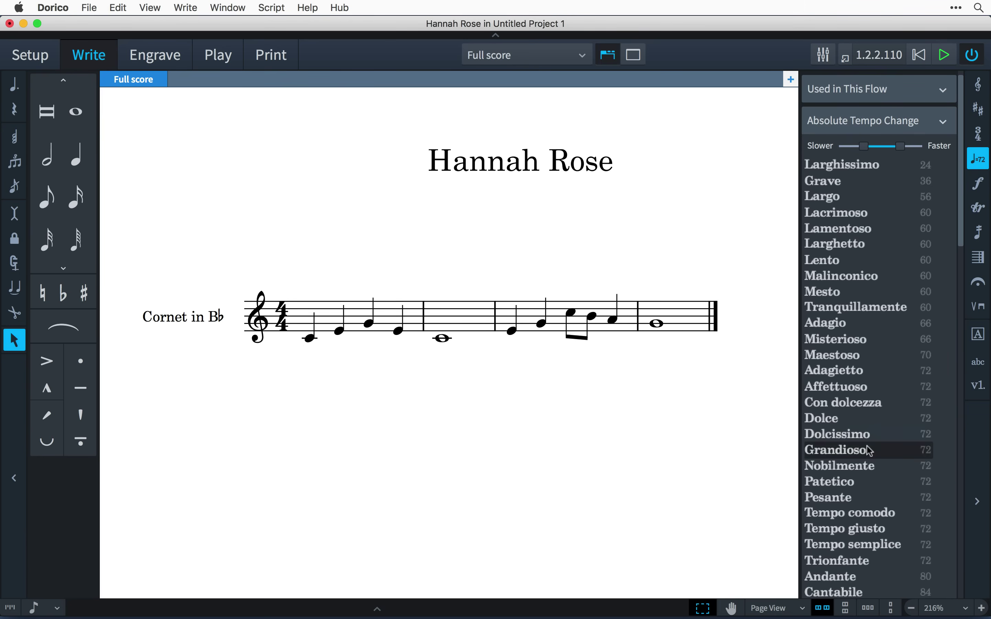
click(281, 260)
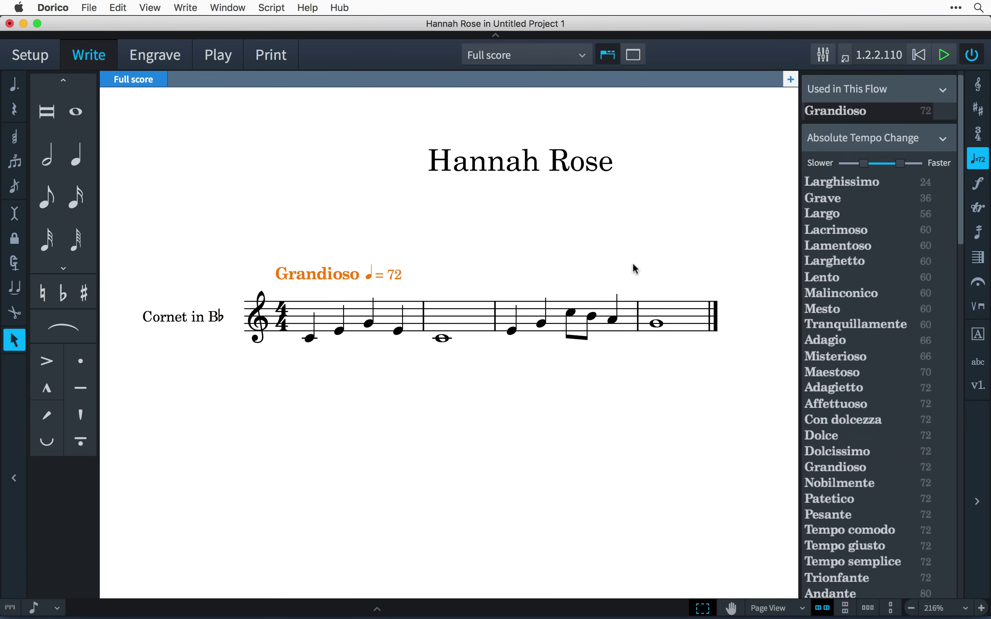
Add a standard fermata to the whole note in the last bar of the cornet part
click(658, 324)
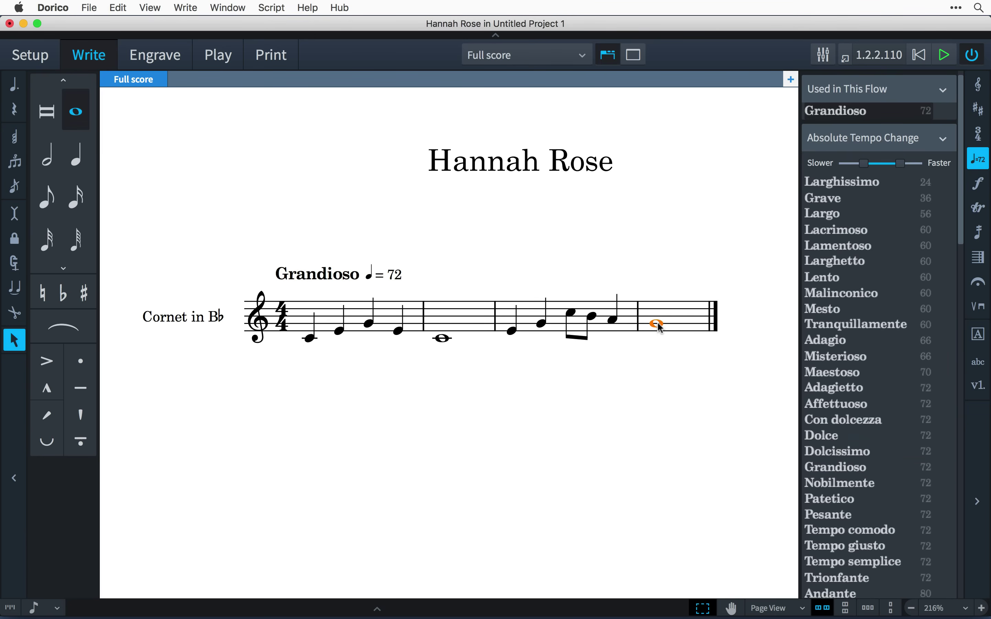
click(978, 286)
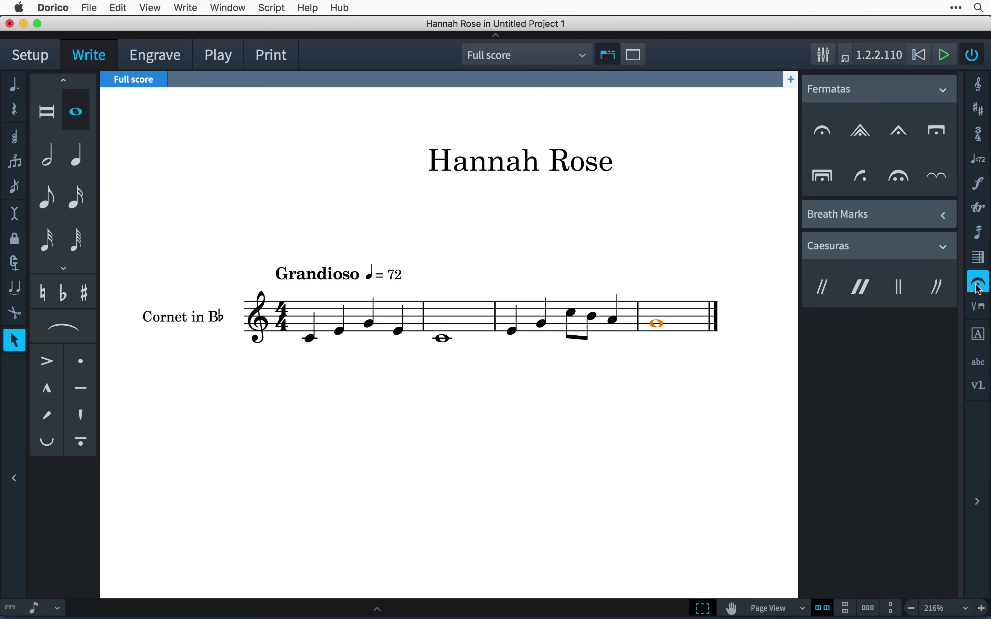
click(824, 135)
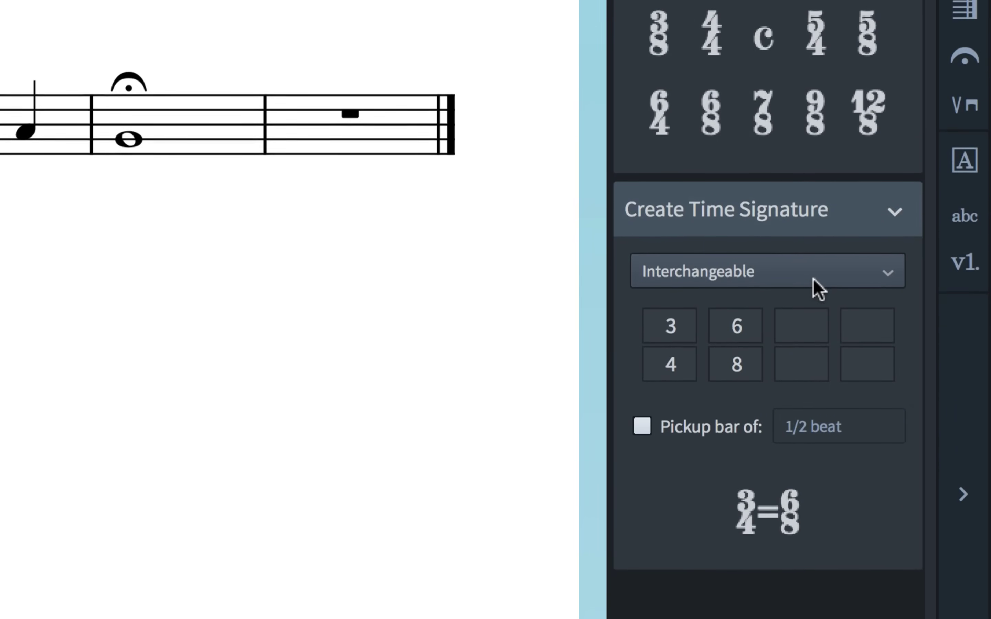
Choose a different type for the custom time signature that combines 3/4 and 6/8
click(814, 327)
click(800, 401)
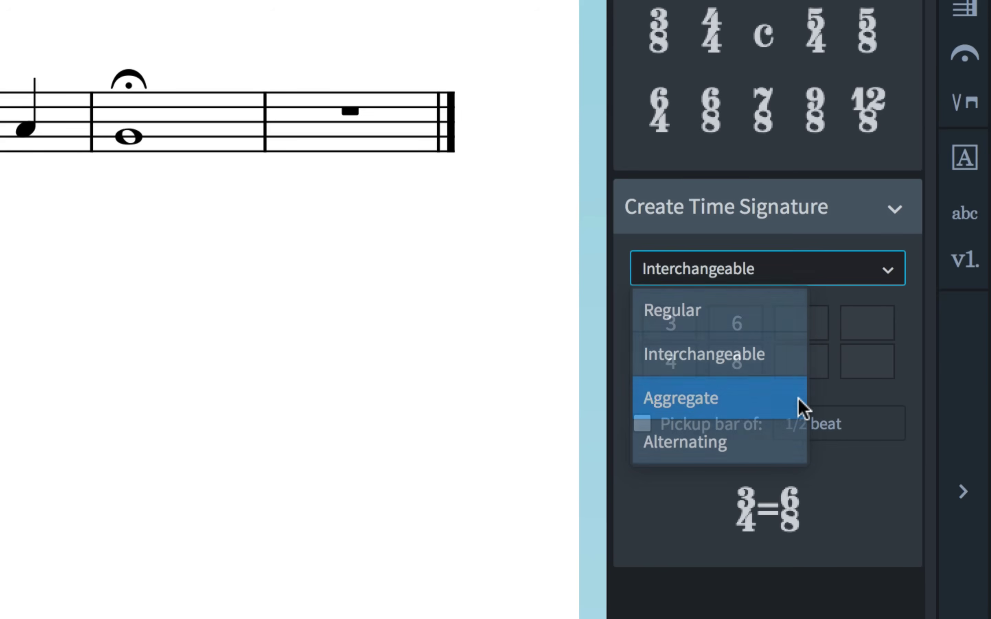
click(721, 428)
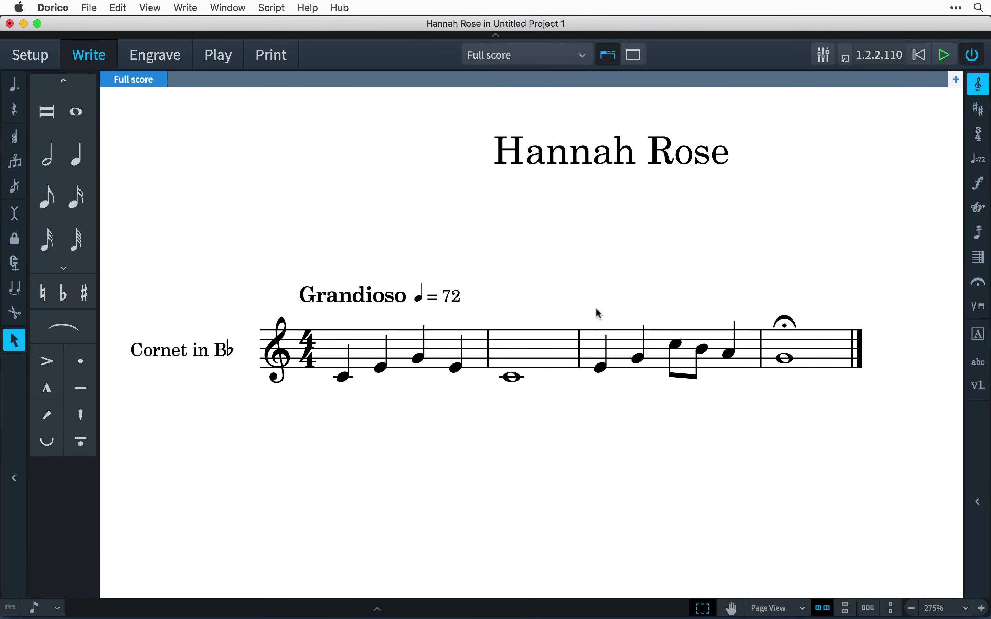
Add a crescendo from p to ff across all the notes of the third bar
drag(584, 306, 749, 404)
key(shift+d)
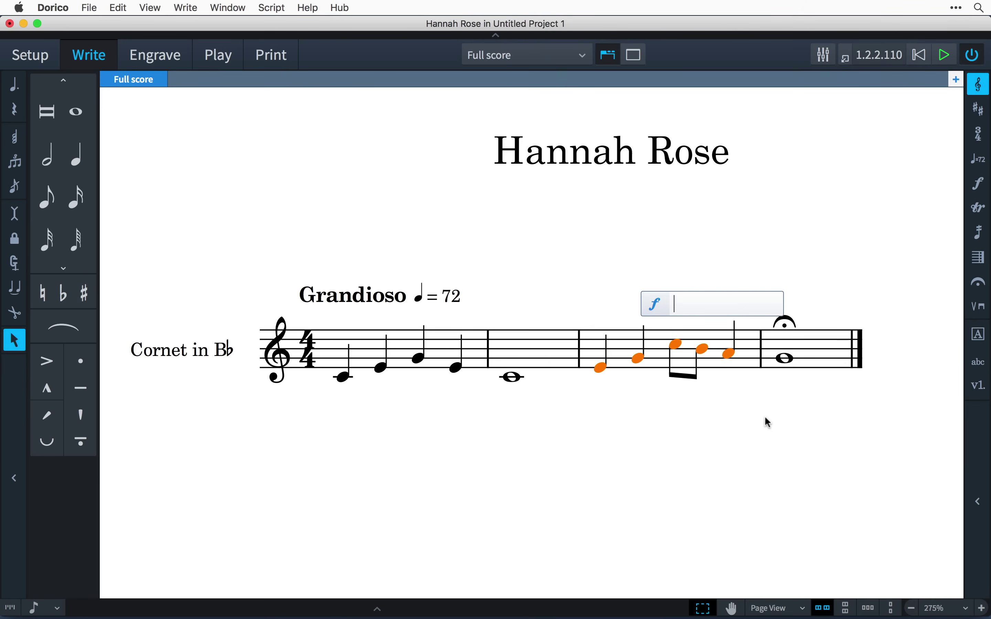
text(p<ff)
key(Return)
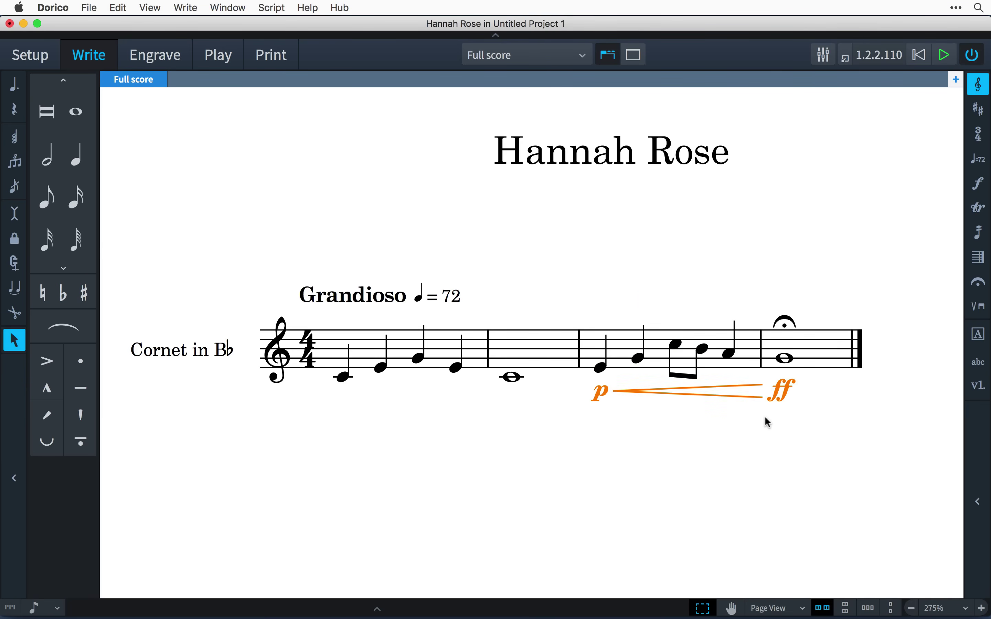
Add a rit. tempo change over the span of the p to ff crescendo
key(shift+t)
text(rit)
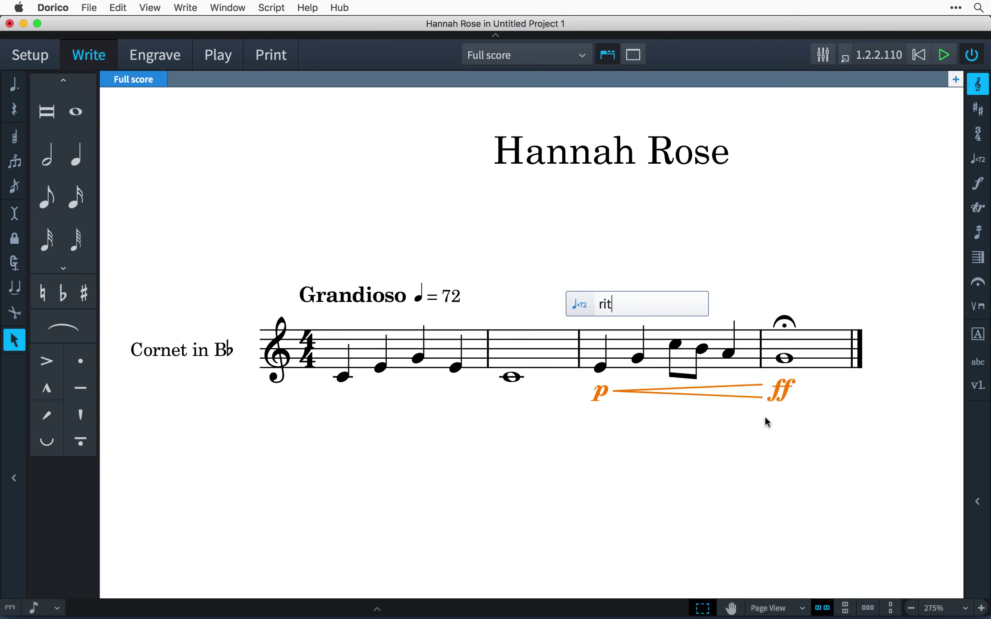
key(Return)
Insert a double barline at the start of the third bar and add a caesura there
key(shift+t)
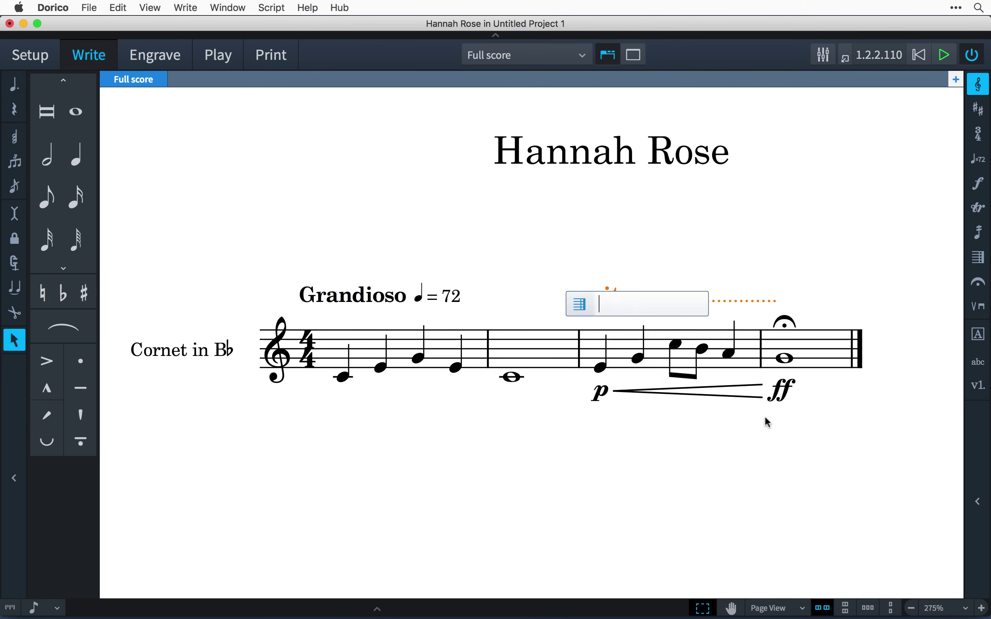
text(double)
key(Return)
key(shift+h)
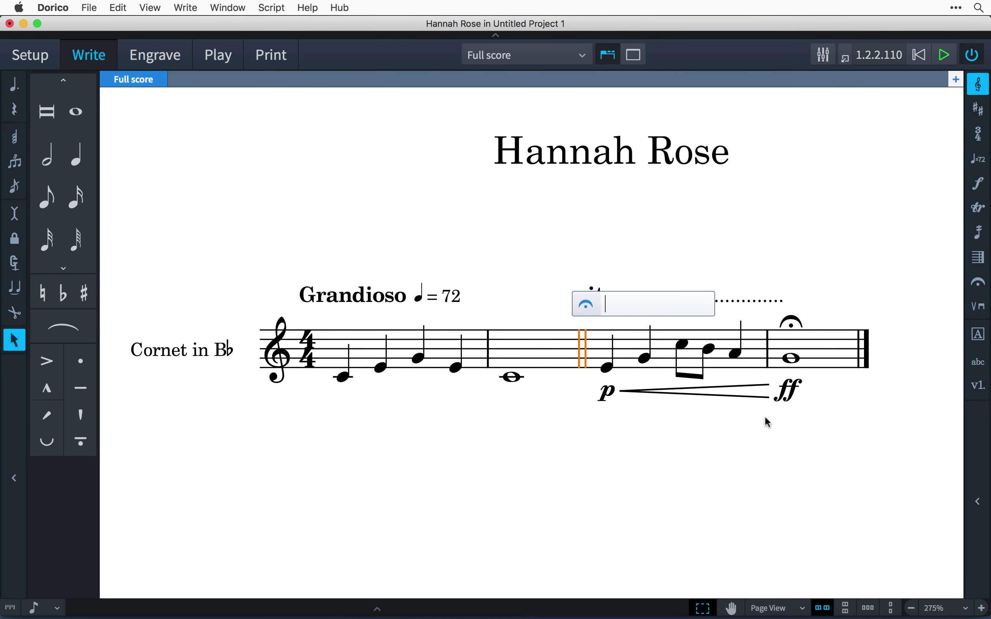
text(caesura)
key(Return)
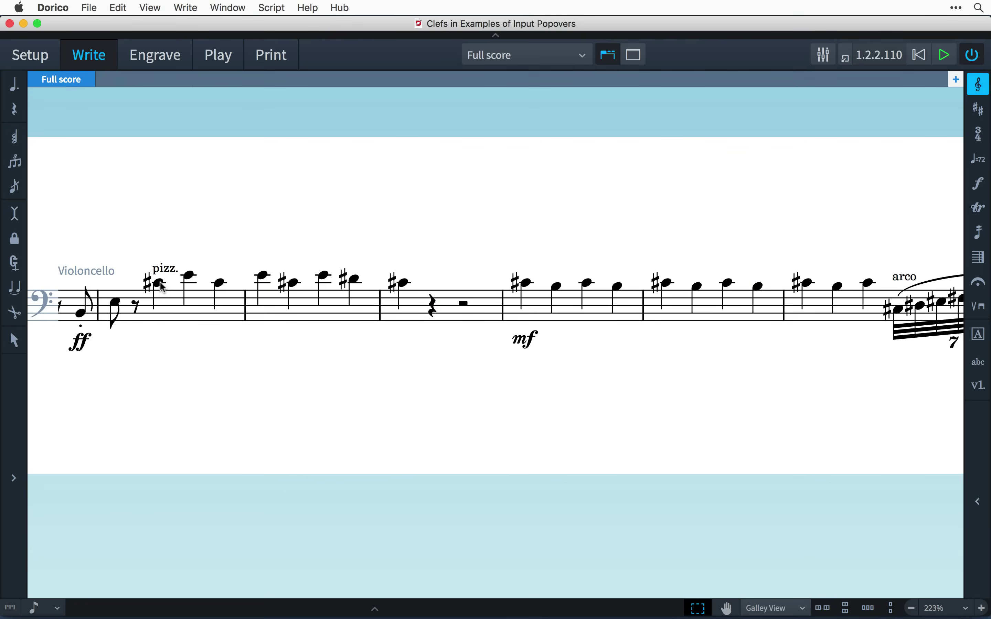
Insert a tenor clef before the C-sharp marked pizz. in the Violoncello staff
click(159, 282)
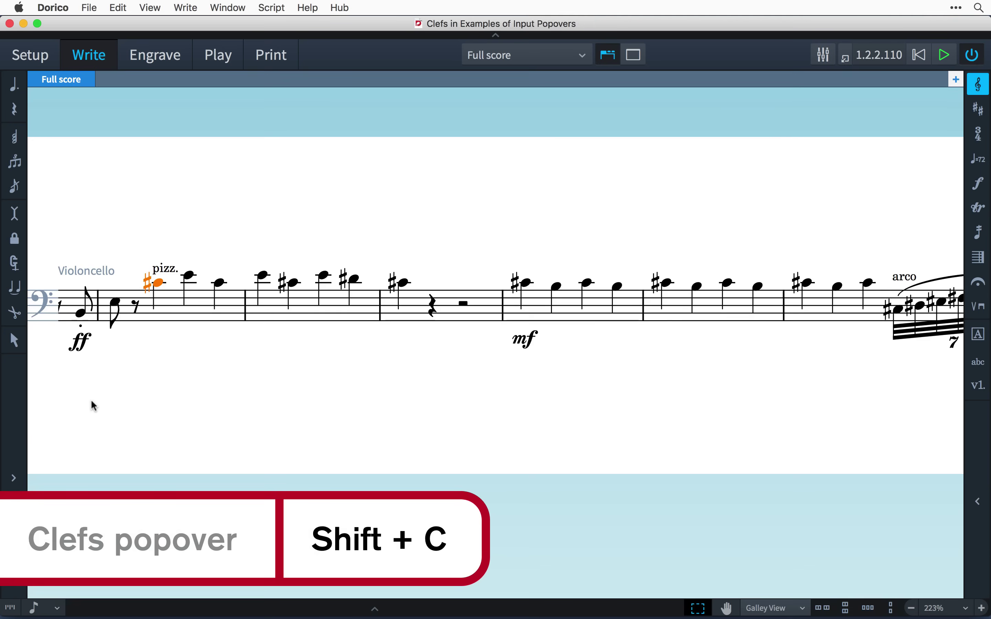
key(shift+c)
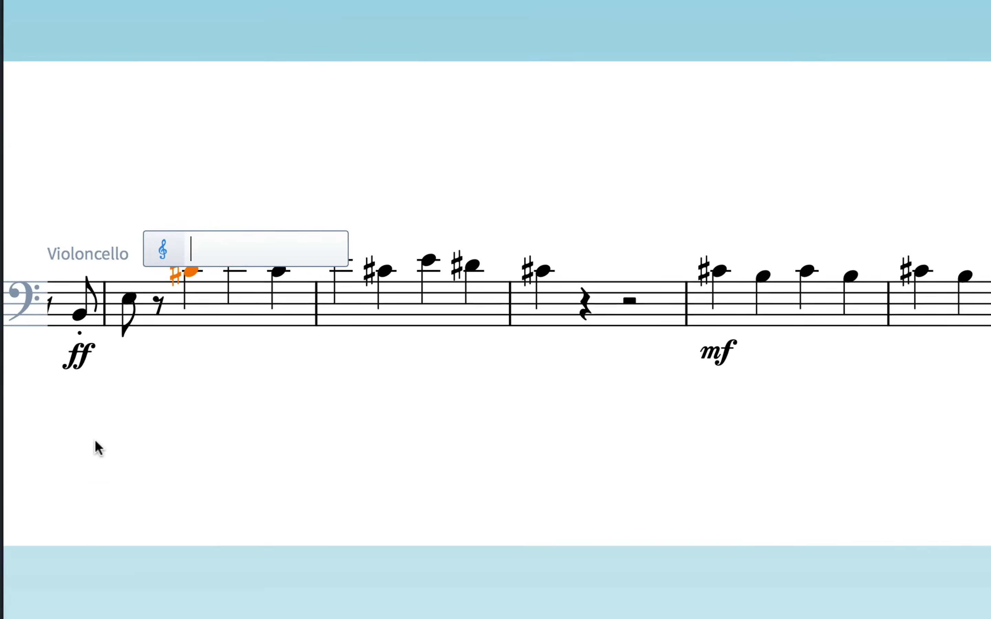
text(tenor)
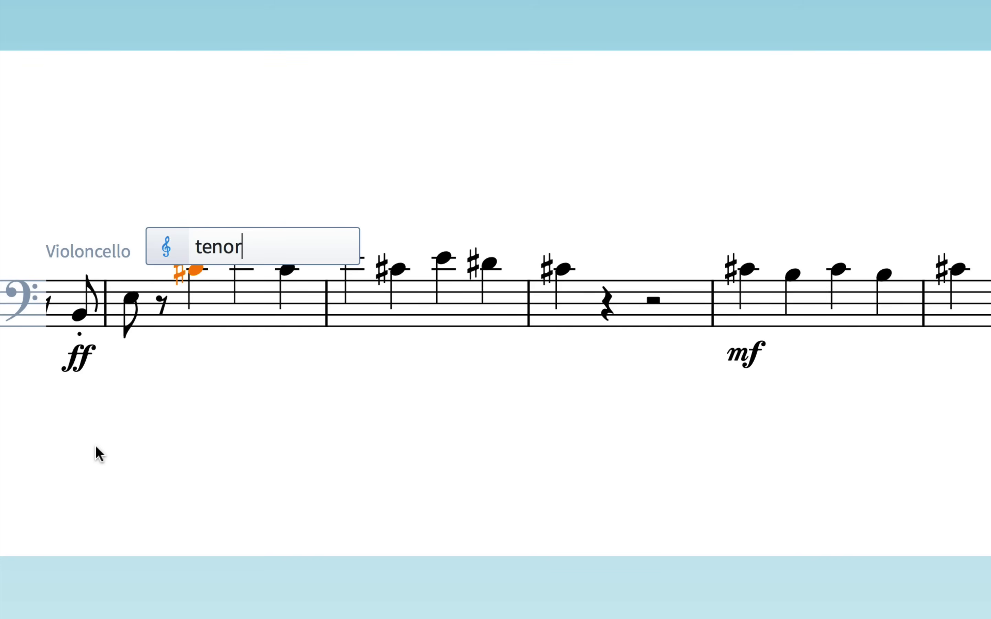
key(Return)
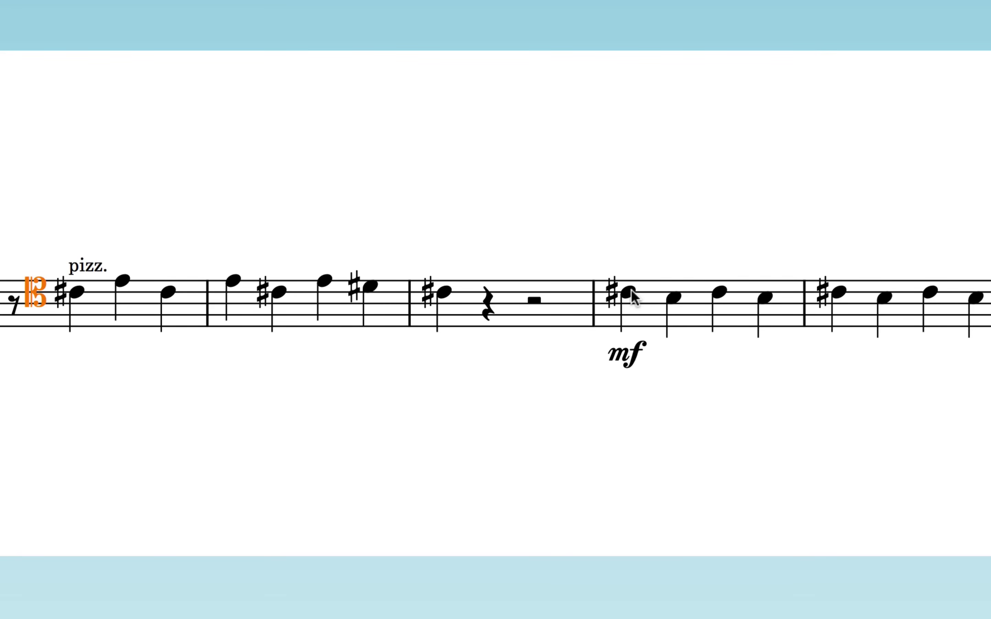
Insert a bass (F) clef before the C-sharp marked mf in the Violoncello staff
click(631, 290)
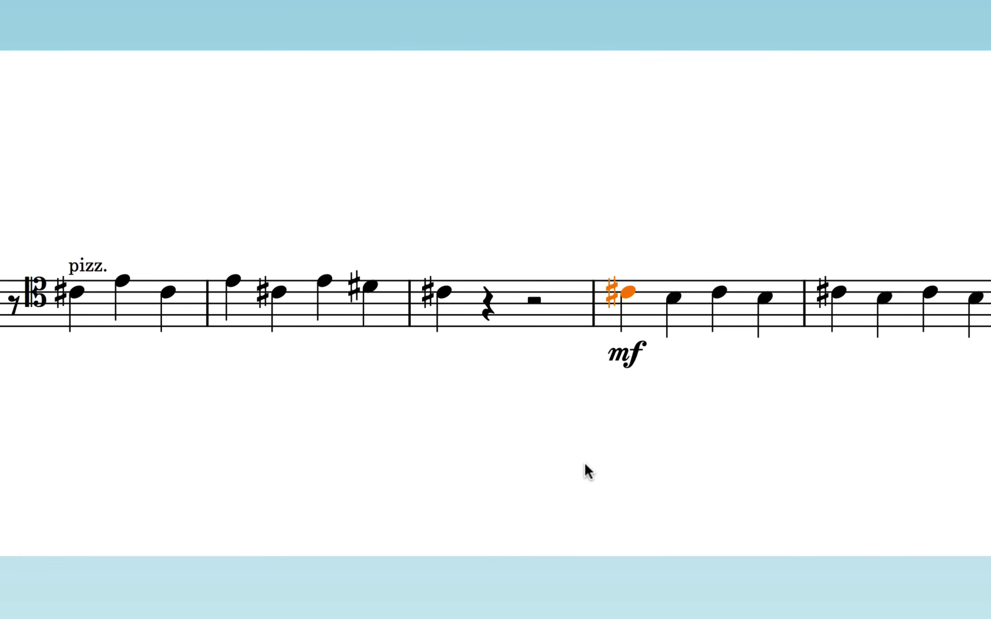
key(shift+c)
text(f)
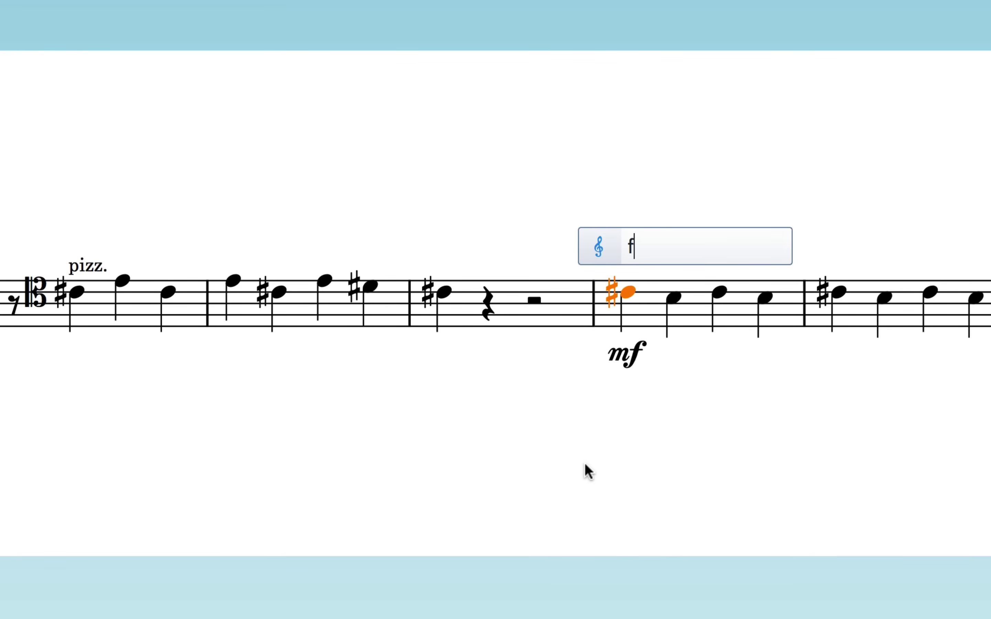
key(Return)
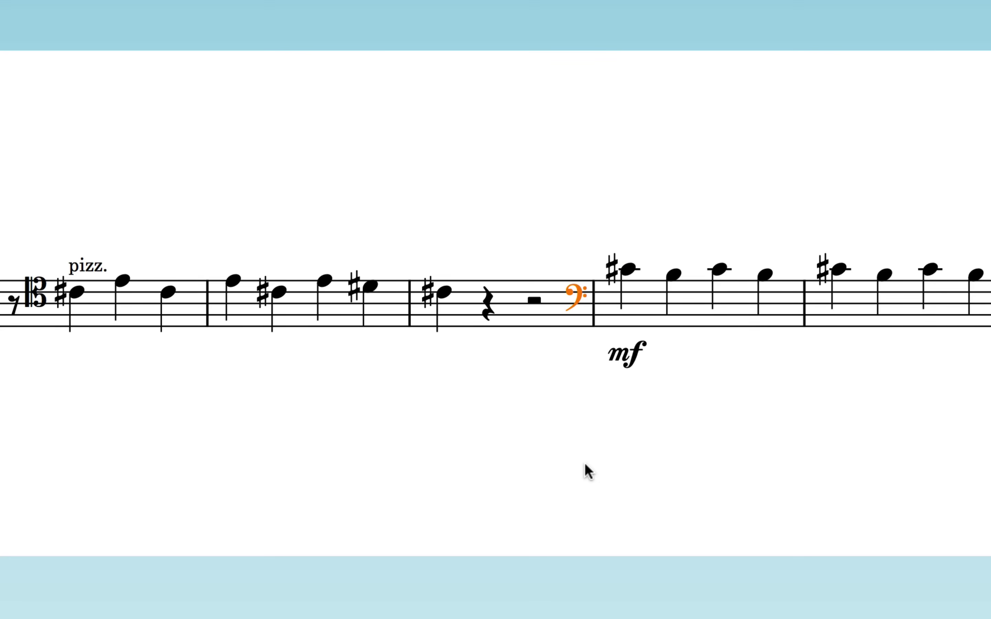
key(Escape)
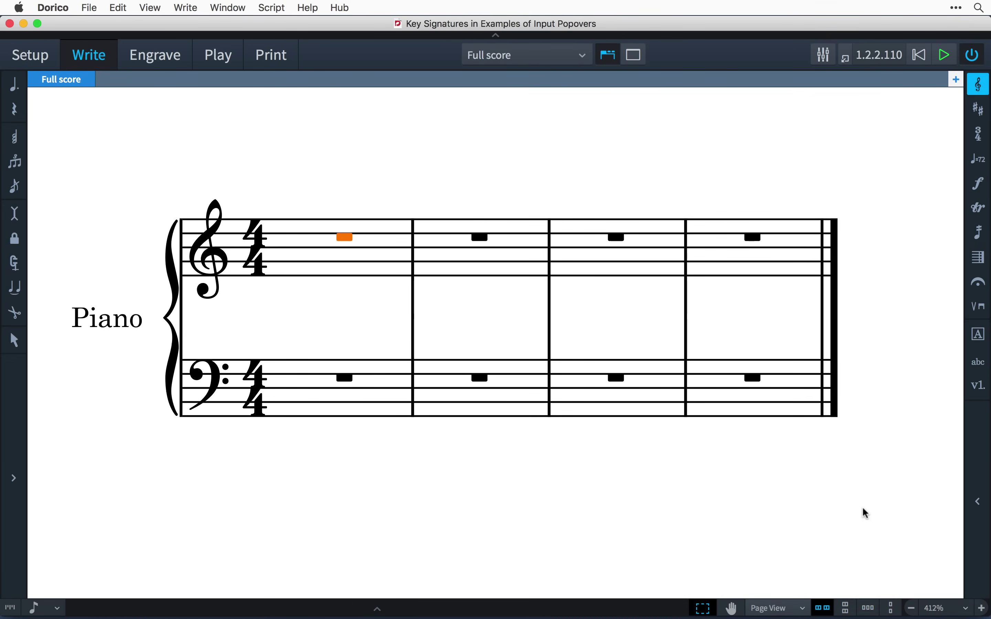
Add a G major key signature at the start of the piano score and replace it with G minor
key(shift+k)
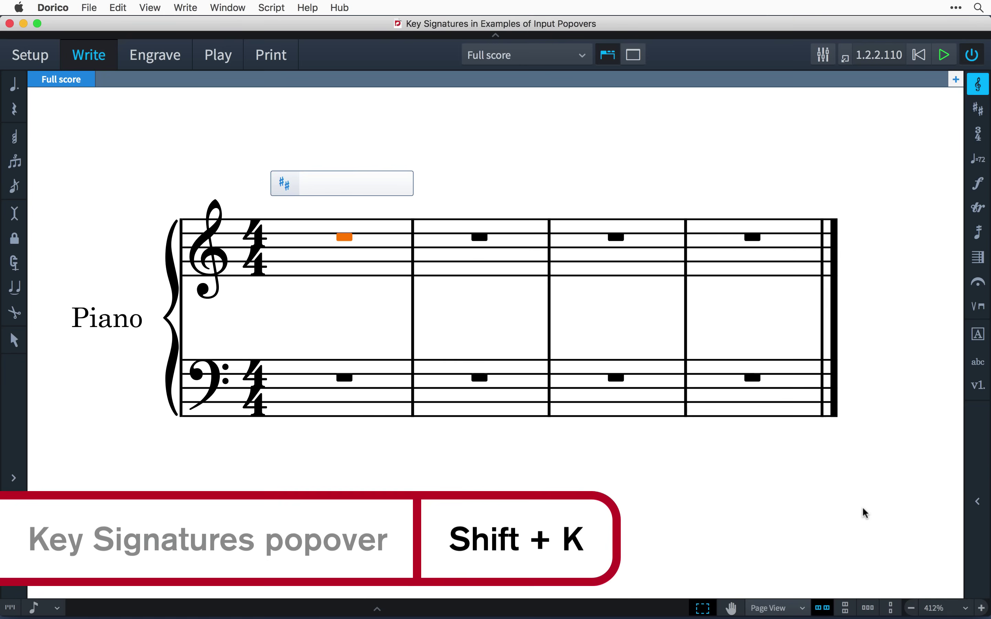
text(G)
key(Return)
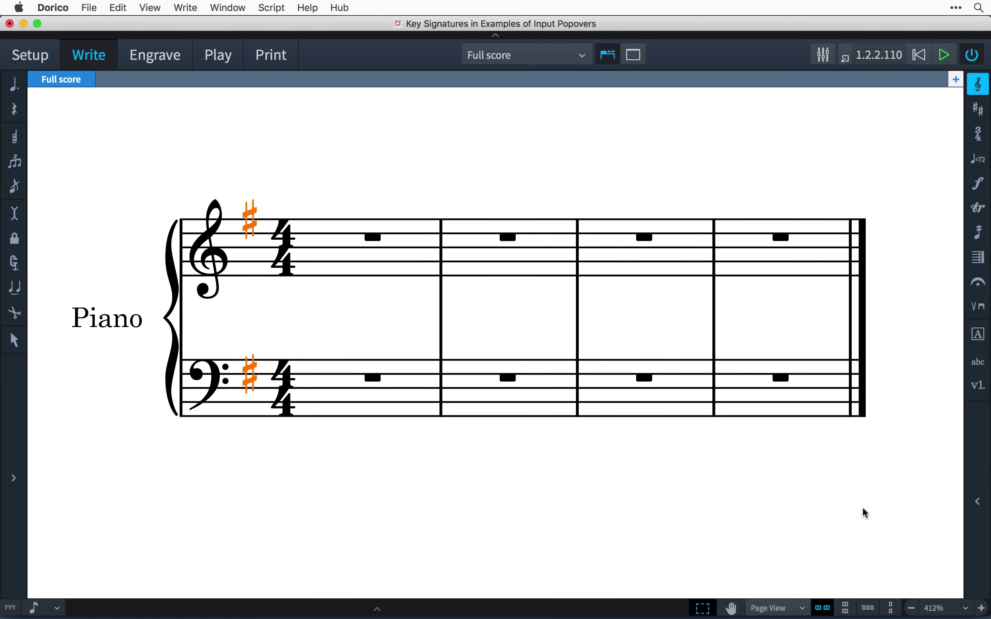
key(shift+k)
text(g)
key(Return)
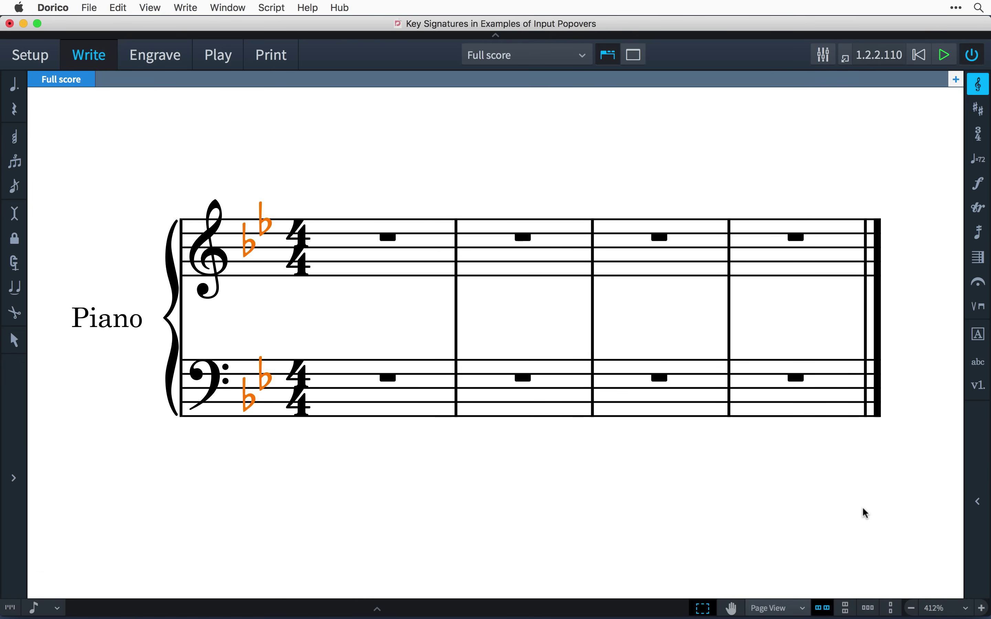
Change the piano score's opening key signature to three sharps
key(shift+k)
text(3)
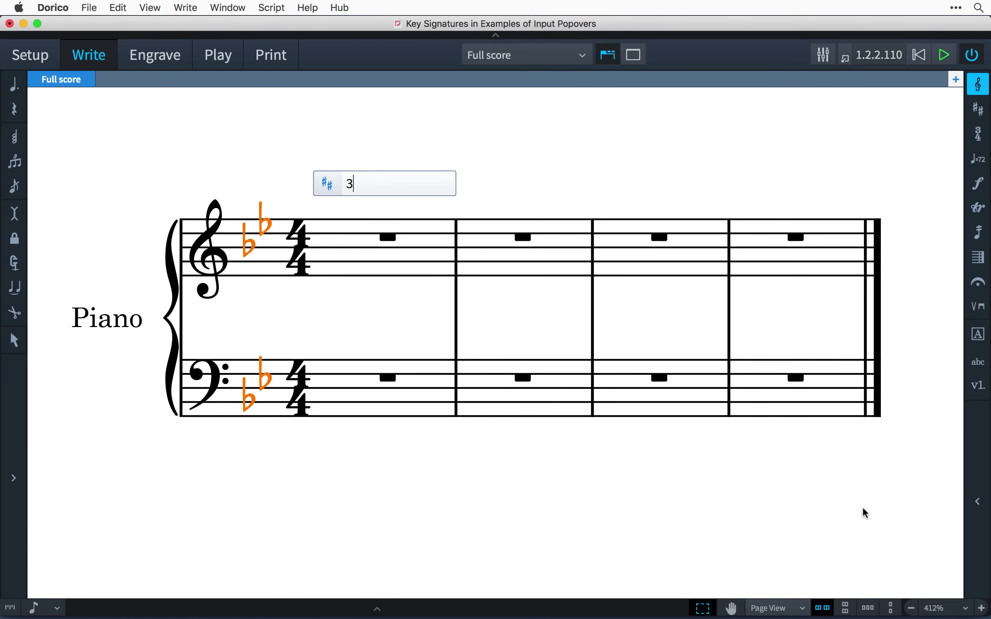
text(s)
key(Return)
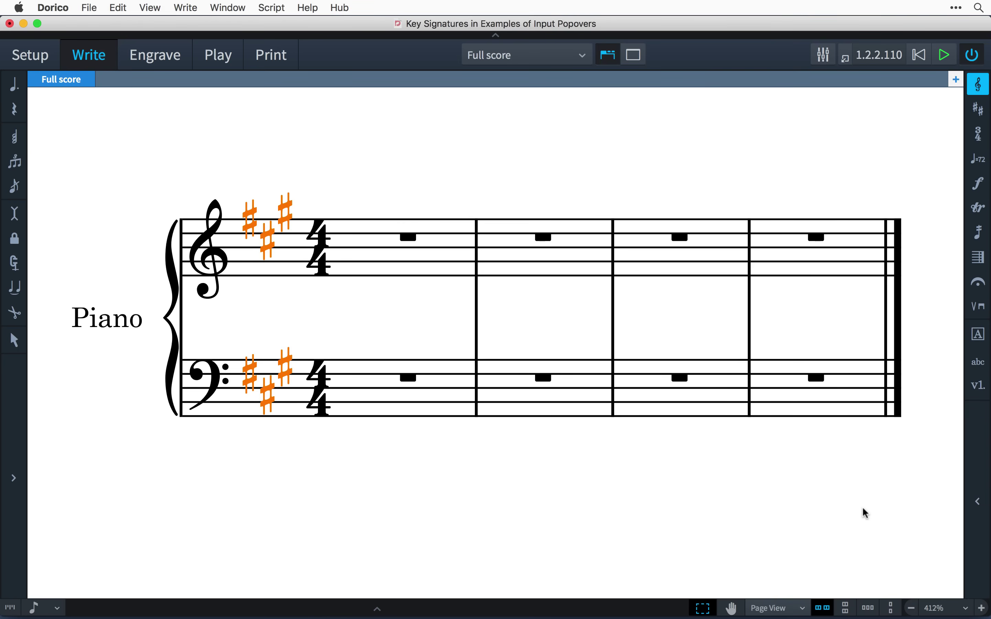
Change the piano score's opening key signature to four flats
key(shift+k)
text(4f)
key(Return)
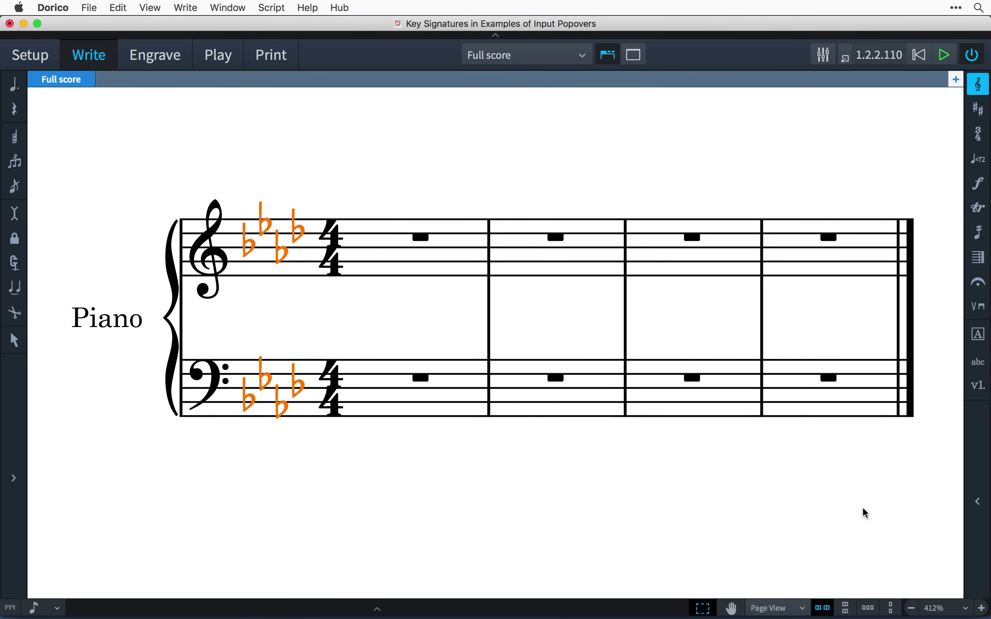
key(Escape)
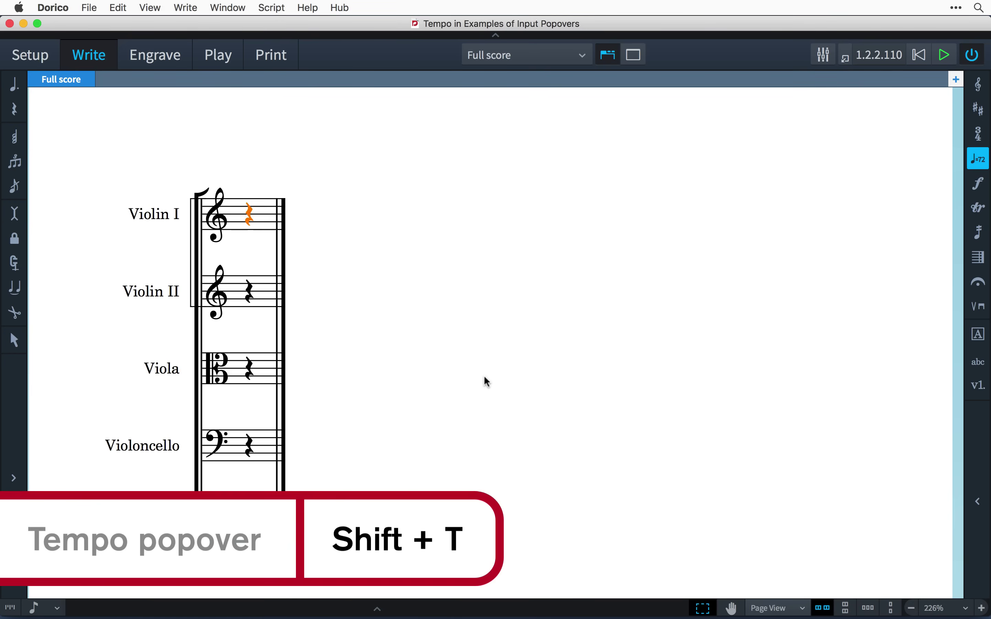
Add the tempo mark "Largo sostenuto" at the initial Violin I rest of the string score
key(shift+t)
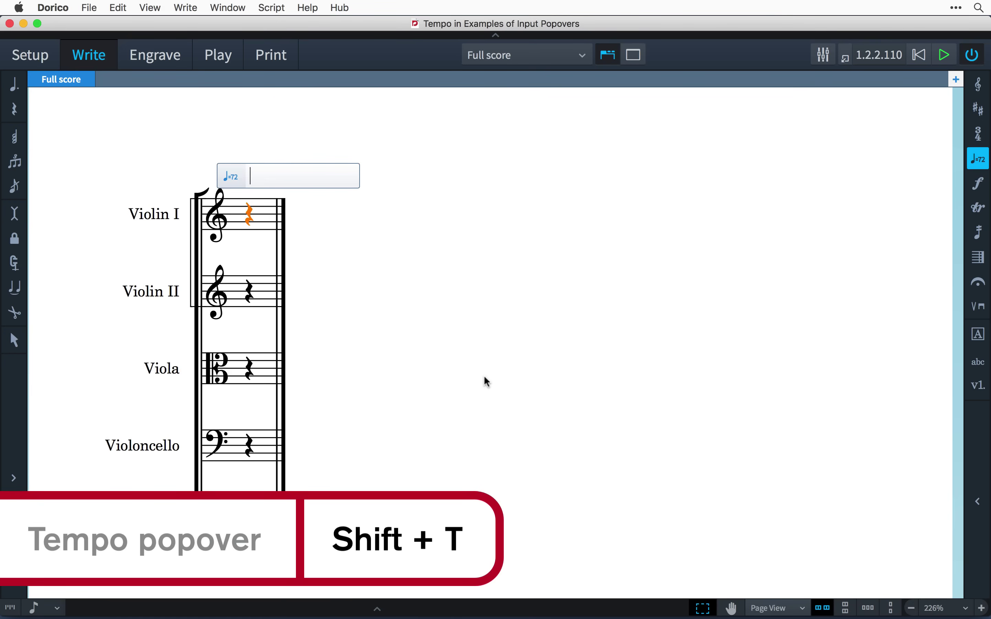
text(Larg)
text(o sostenuto)
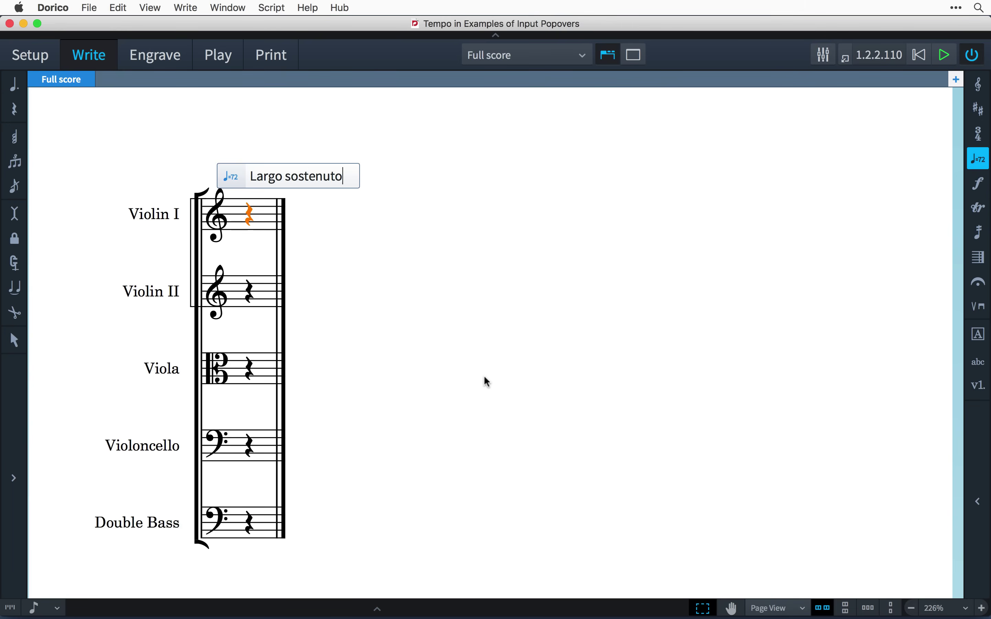
key(Return)
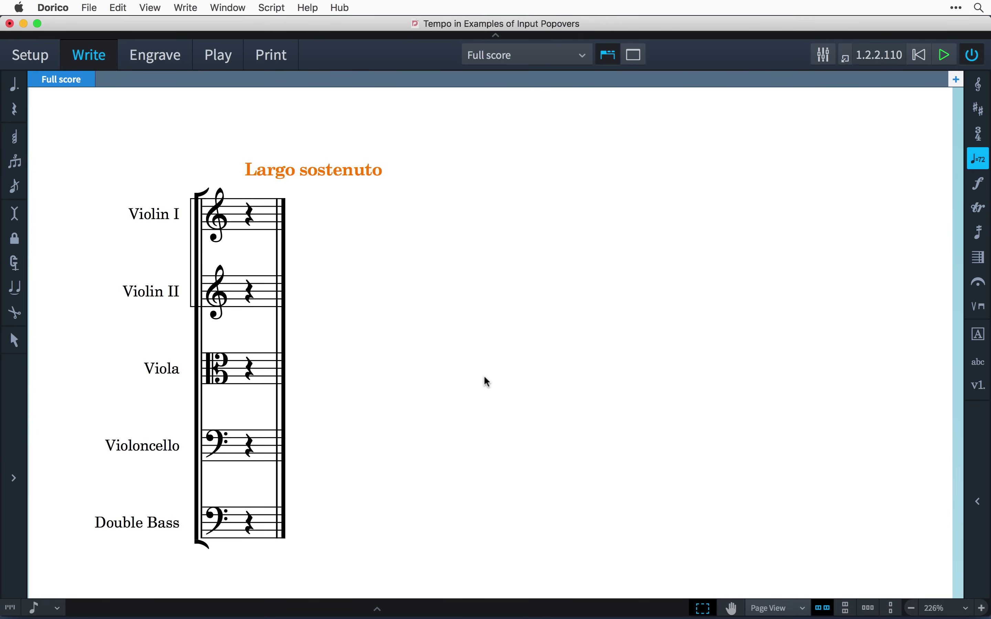
Add a metronome mark of quarter note = 144 at the first Violin I note
click(446, 609)
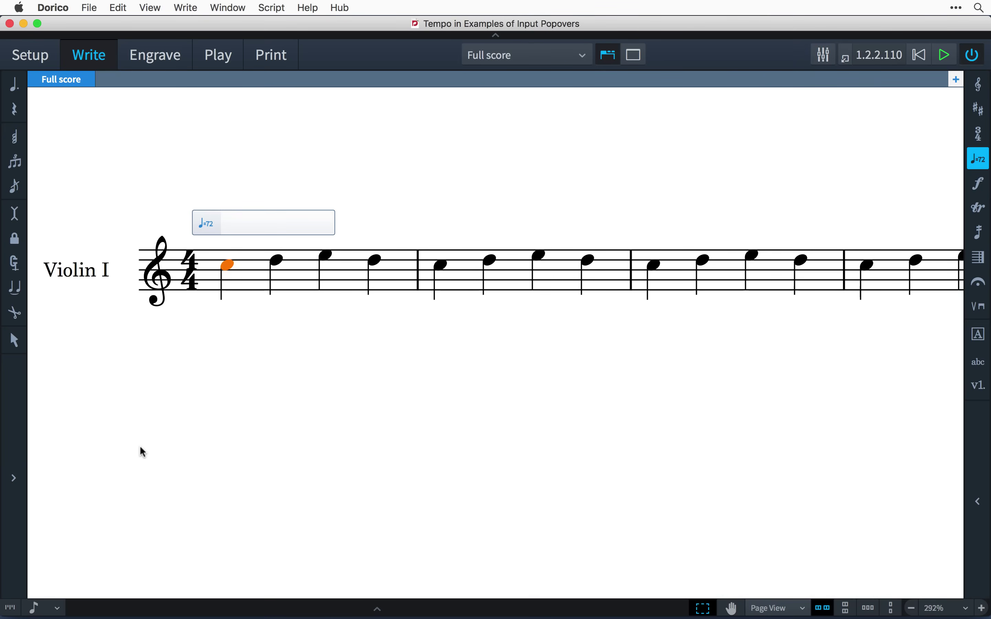
text(q=144)
key(Return)
Add a metronome mark of dotted eighth note = 72 at the start of the second bar
key(super+Right)
key(shift+t)
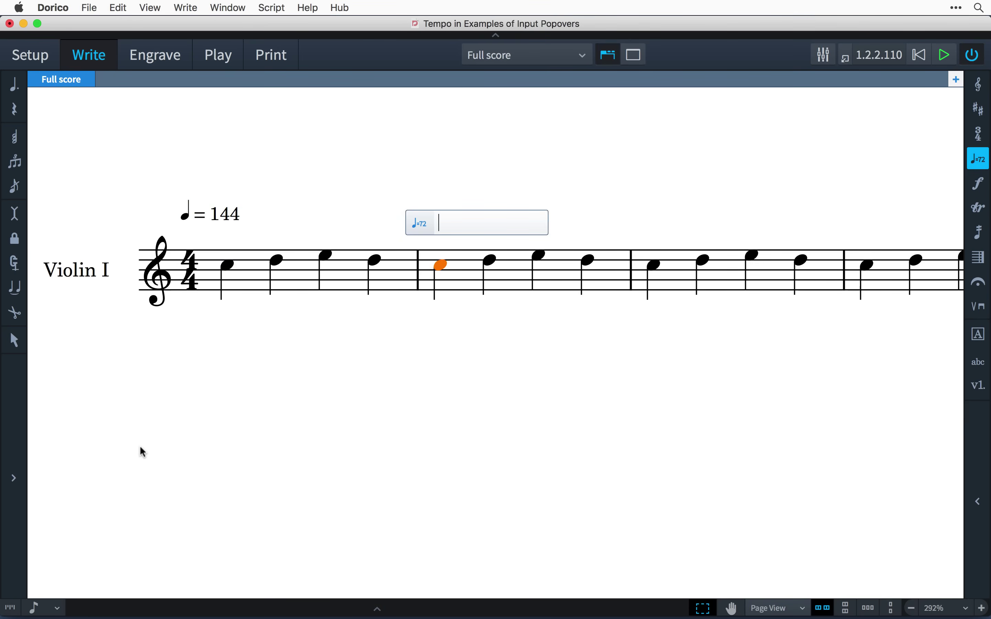
text(e.=72)
key(Return)
Add a rit. tempo change spanning from the third note of bar two to the second note of bar three
key(Right)
key(Right)
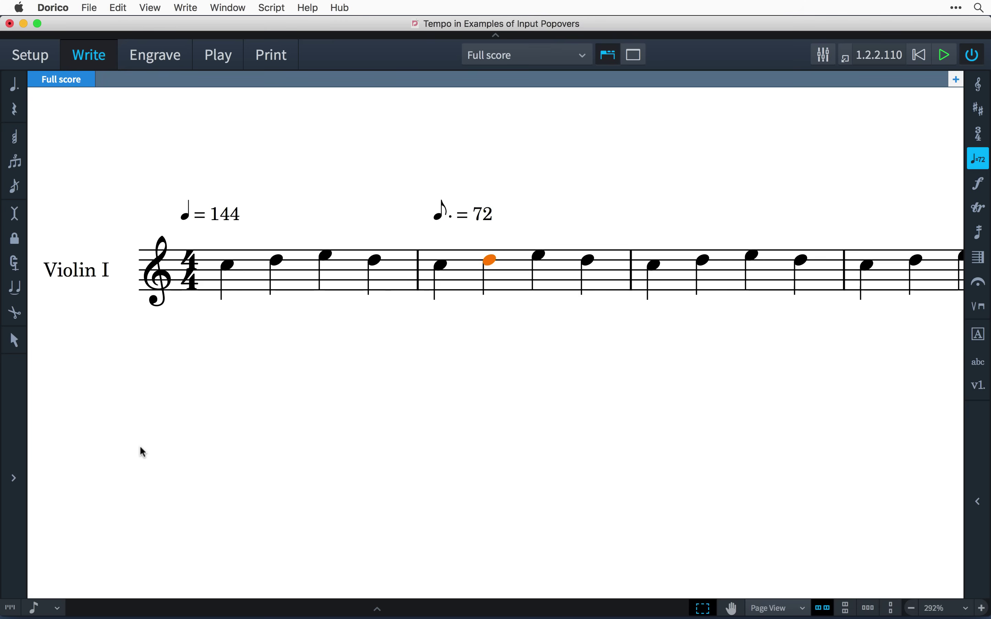
key(shift+Right)
key(shift+Right)
key(shift+Right)
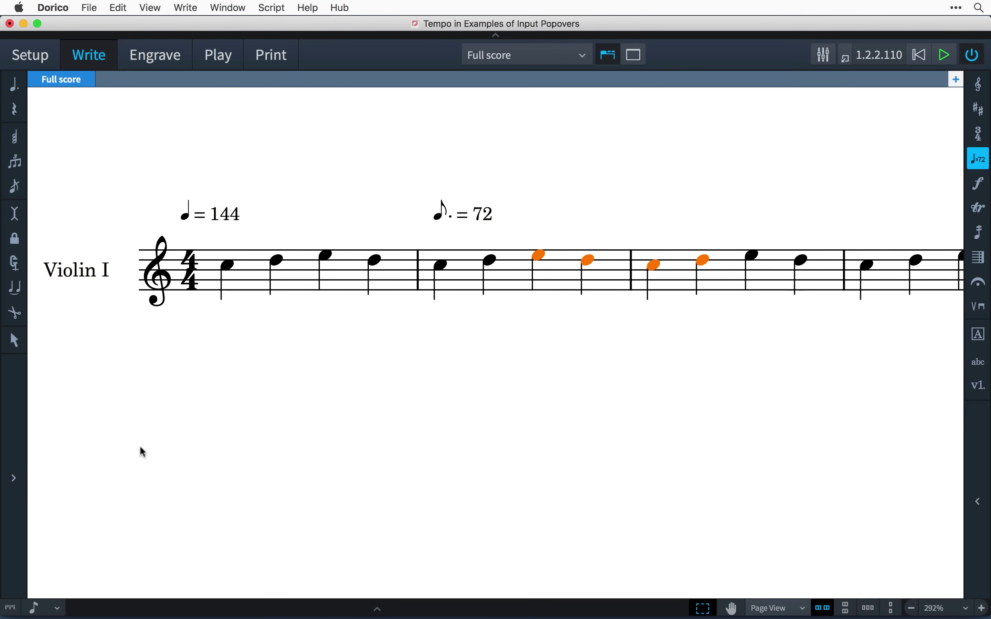
key(shift+t)
text(rit)
key(Return)
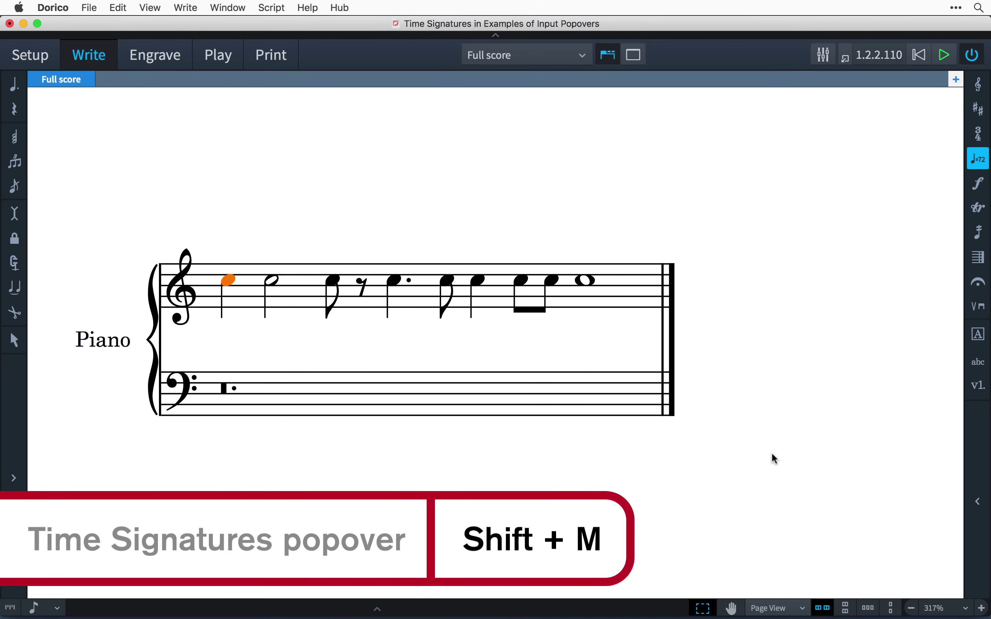
Add a 3/4 time signature at the first note of the unmetered piano score
key(shift+m)
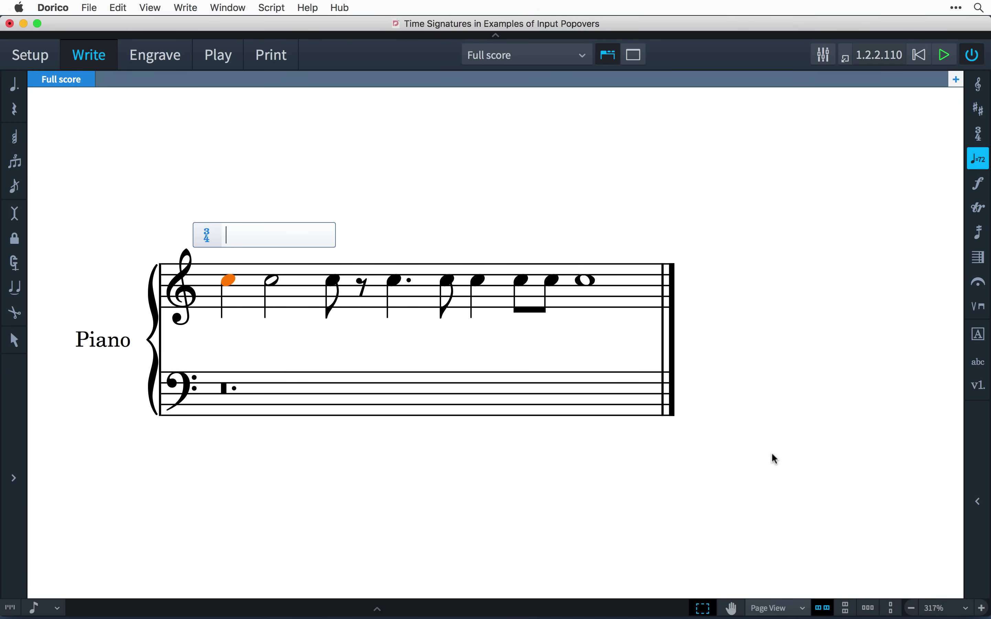
text(3/4)
key(Return)
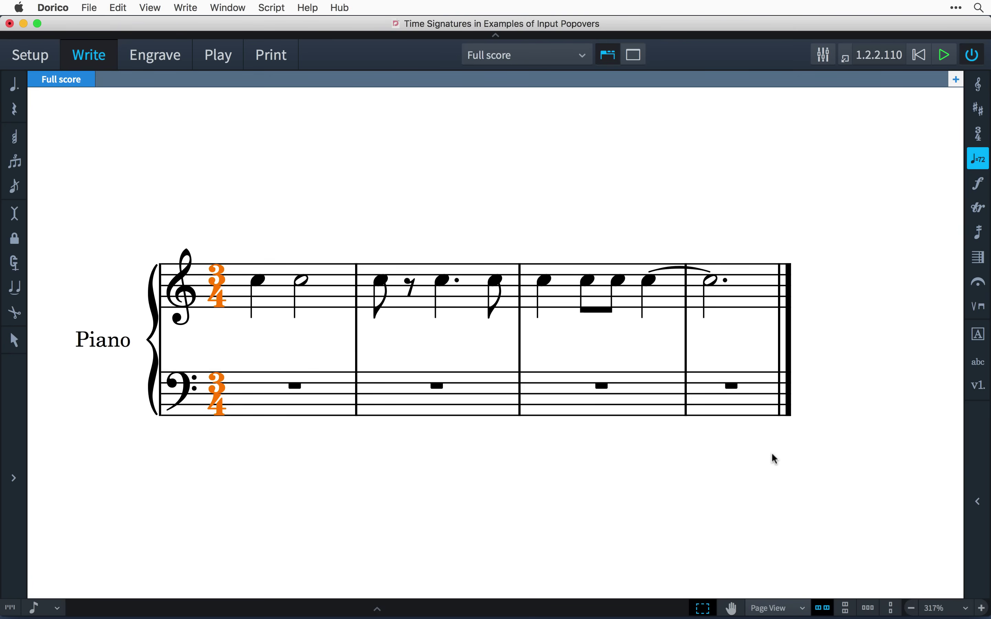
Change the opening time signature to 4/4
key(shift+m)
text(4/)
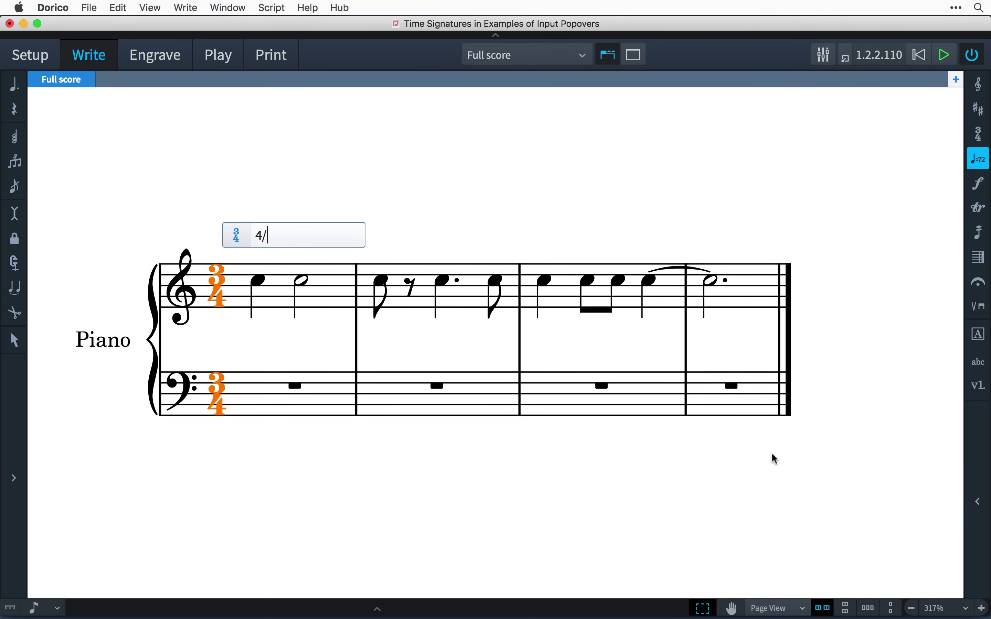
text(4)
key(Return)
Change the opening time signature to the common time symbol
key(shift+m)
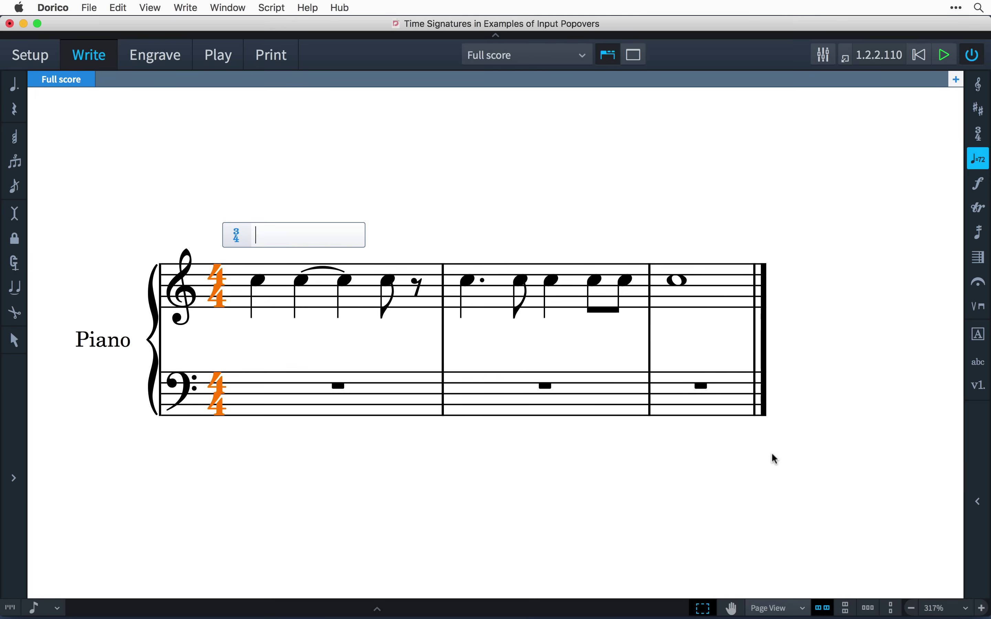
text(c)
key(Return)
Change the opening time signature to the cut common symbol
key(shift+m)
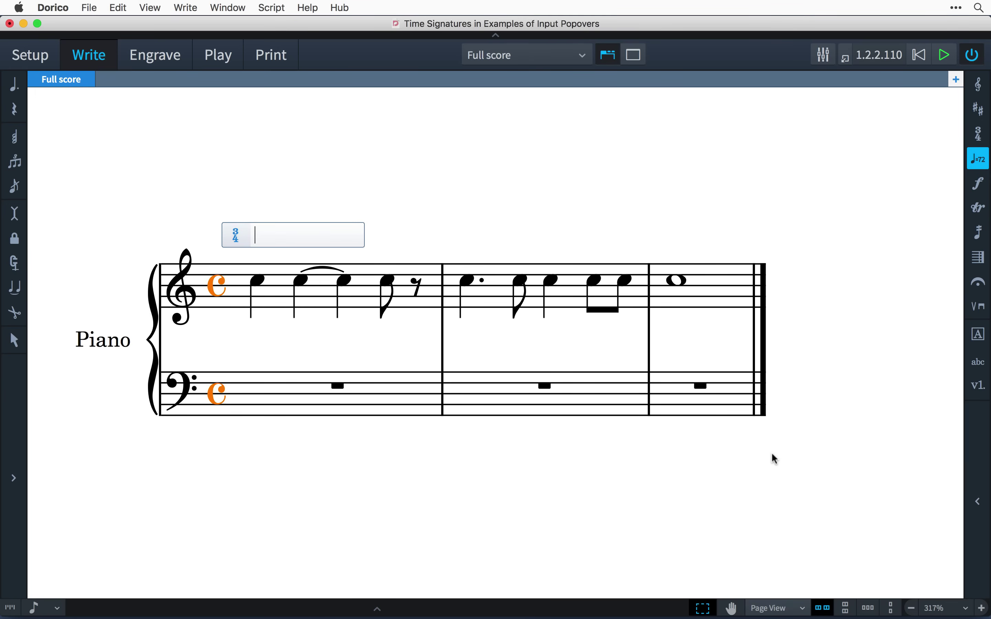
text(cutc)
key(Return)
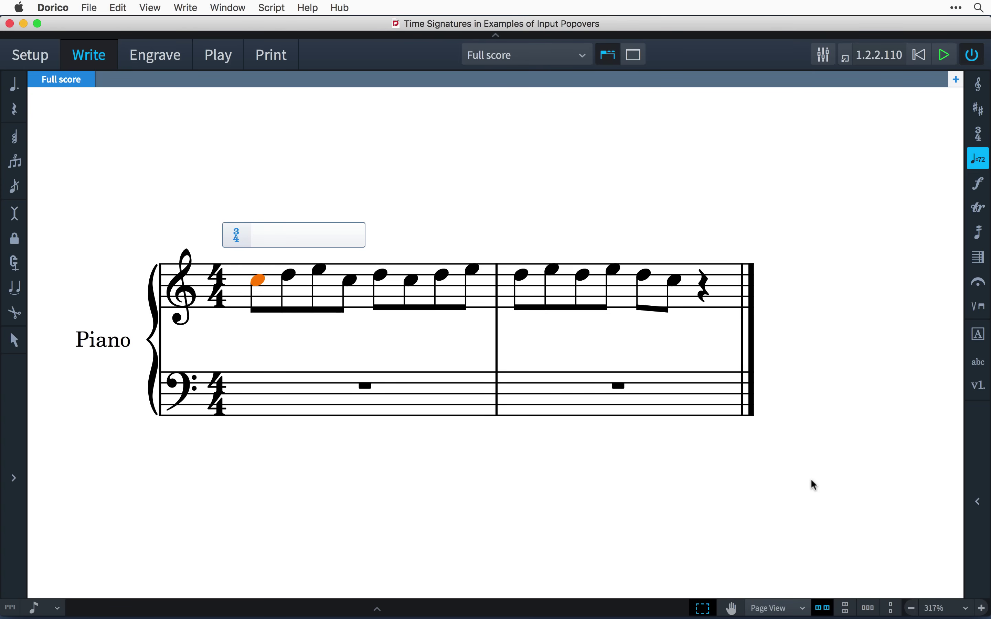
Replace the 4/4 time signature at the first eighth note with 3+2+2/8
text(3+2+2/8)
key(Return)
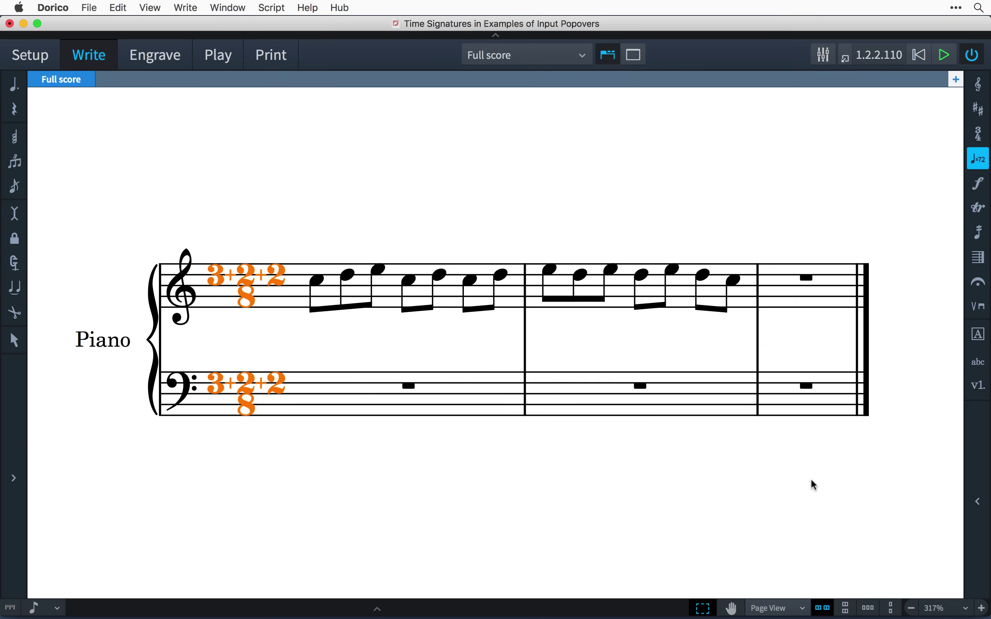
Add a [4+3]/8 time signature at the start of the second bar
key(shift+m)
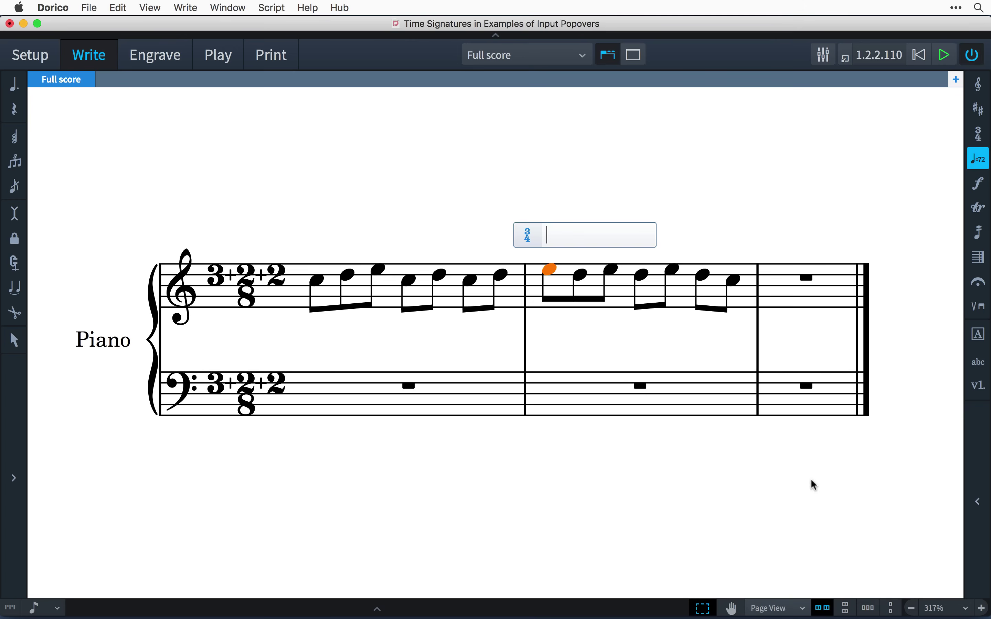
text([4+3]/8)
key(Return)
key(Escape)
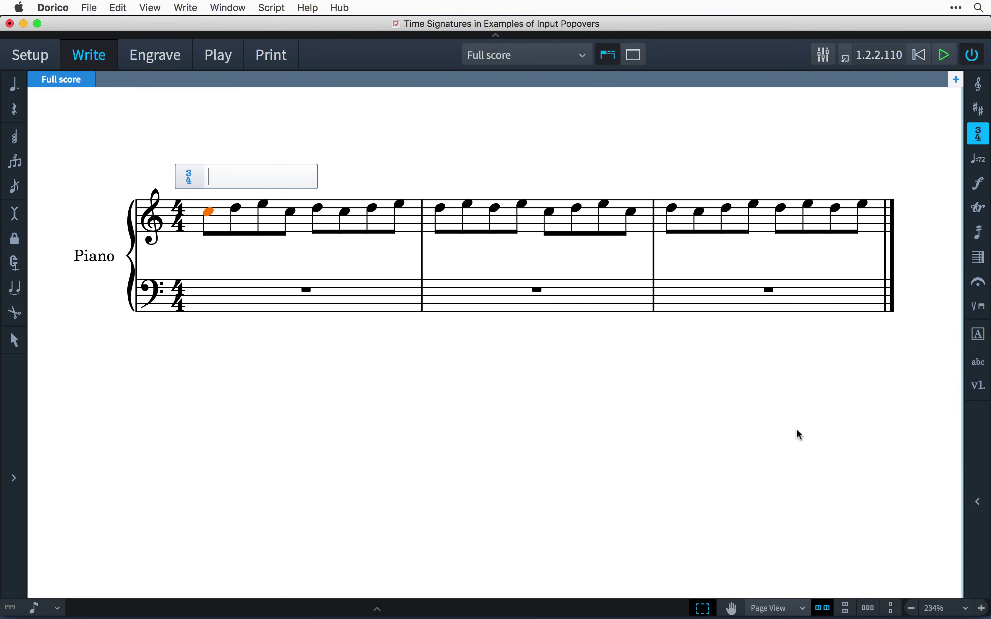
Replace the opening 4/4 time signature of the three-bar piano passage with 3/4 + 6/8
text(3)
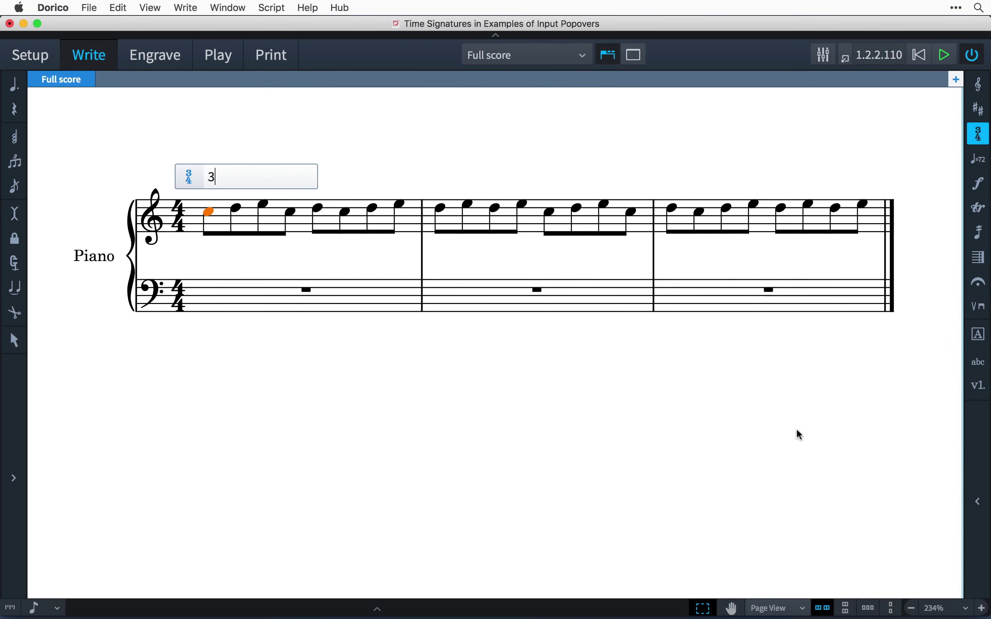
text(/4 + 6/8)
key(Return)
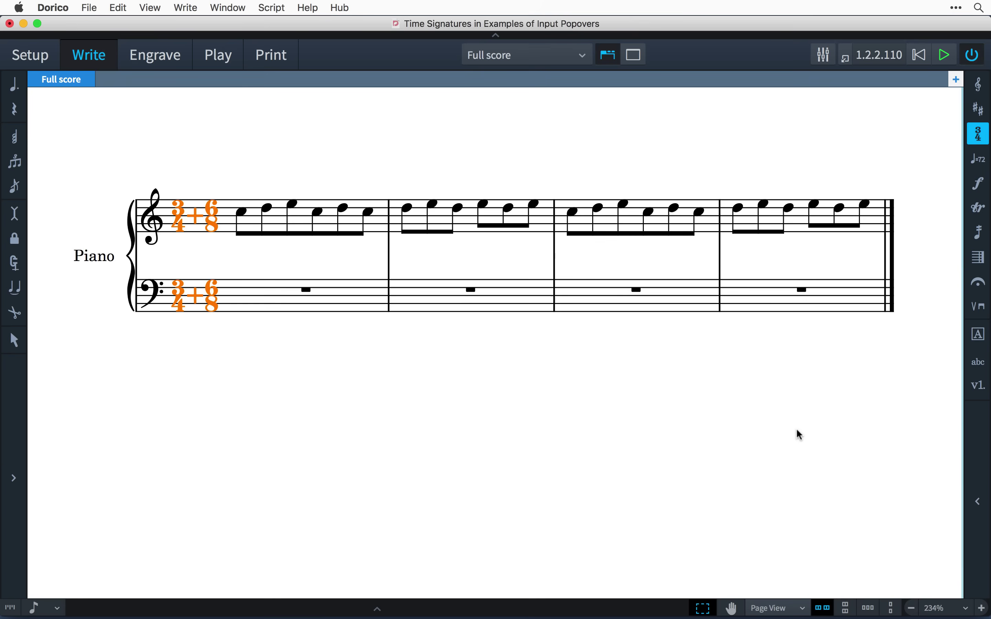
Replace the opening 3/4 + 6/8 time signature of the piano passage with 3/4|2/4
key(shift+m)
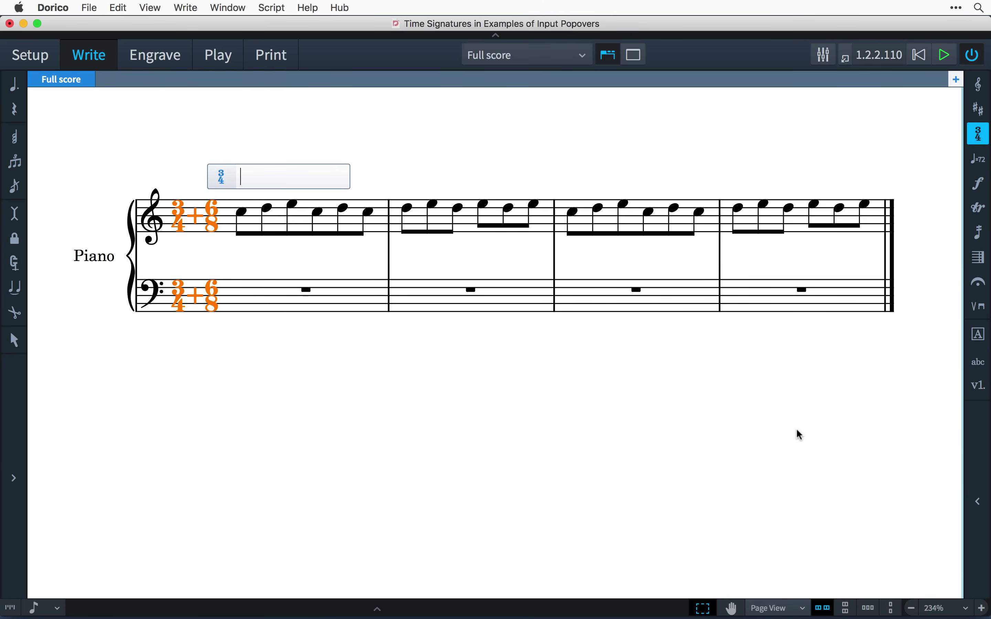
text(3/4|2/4)
key(Return)
key(Escape)
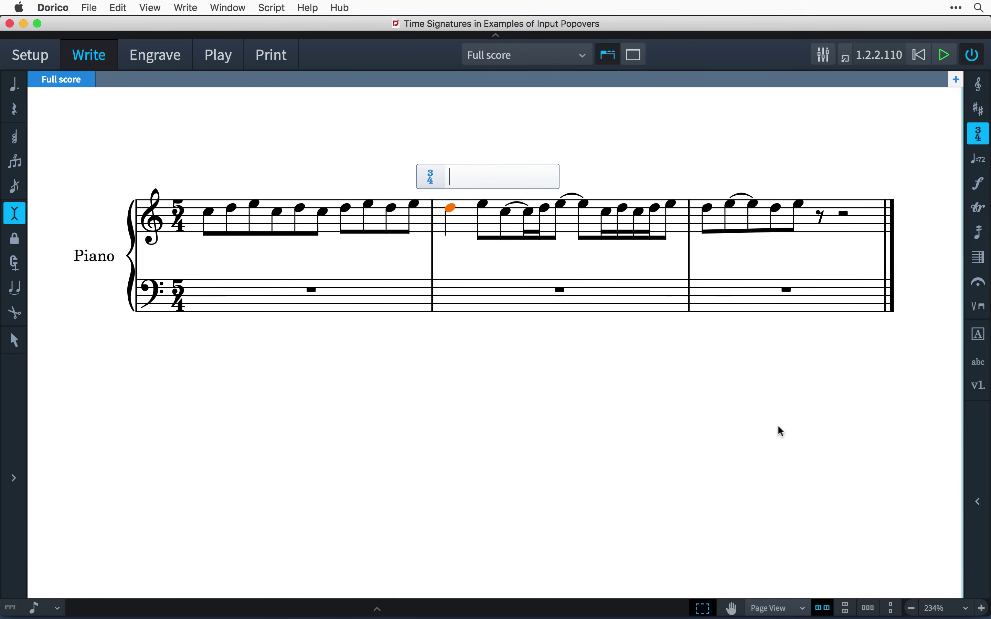
Add an open-meter time signature, x, at the first note of the second bar
text(x)
key(Return)
key(Escape)
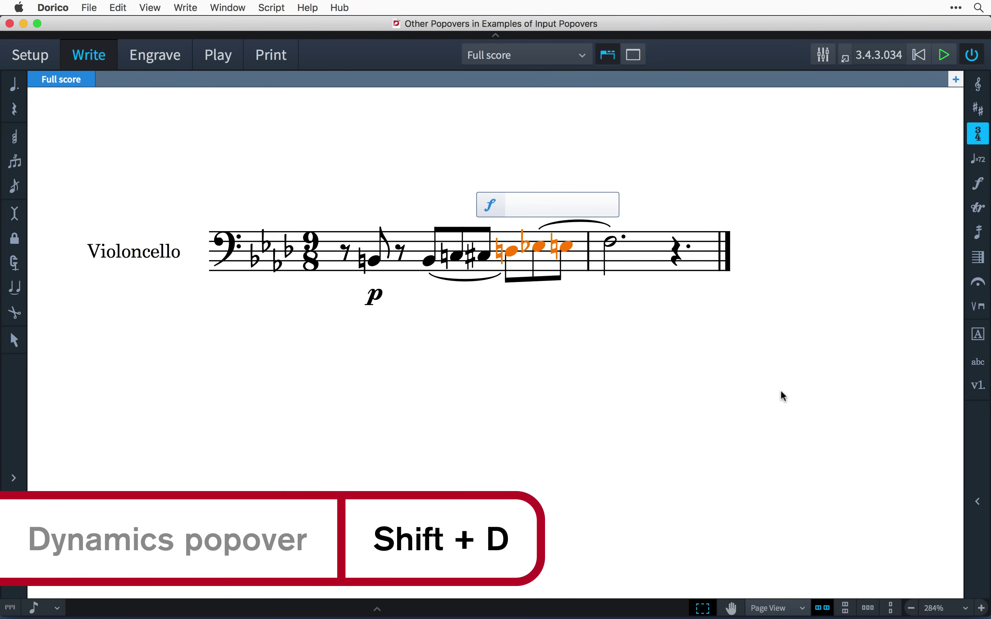
Add a crescendo to f from the first bar's last three eighth notes and a trill on the following dotted half note
text(<f)
key(Return)
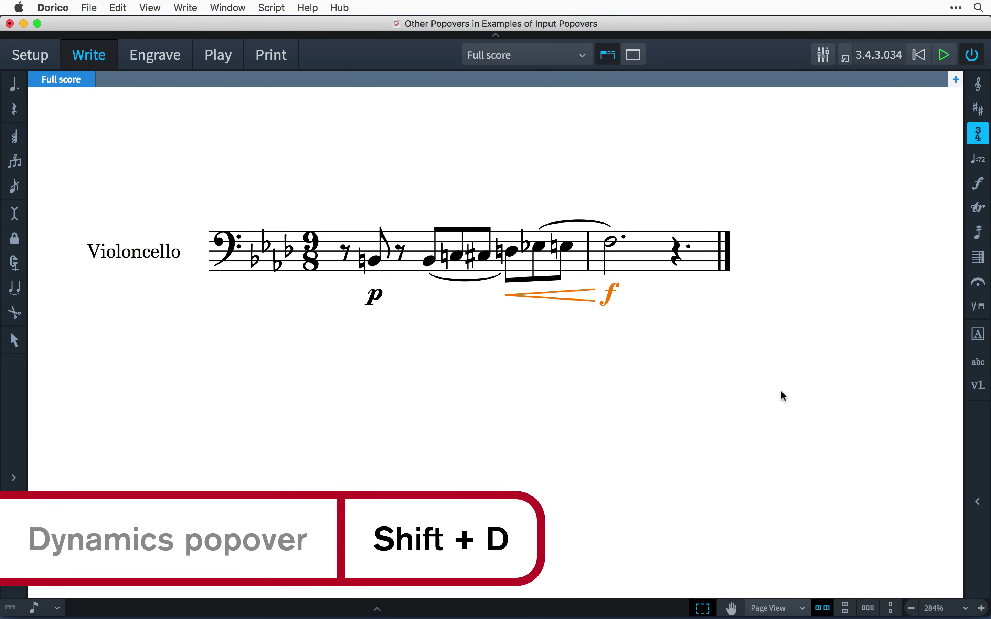
key(Right)
key(shift+o)
text(tr)
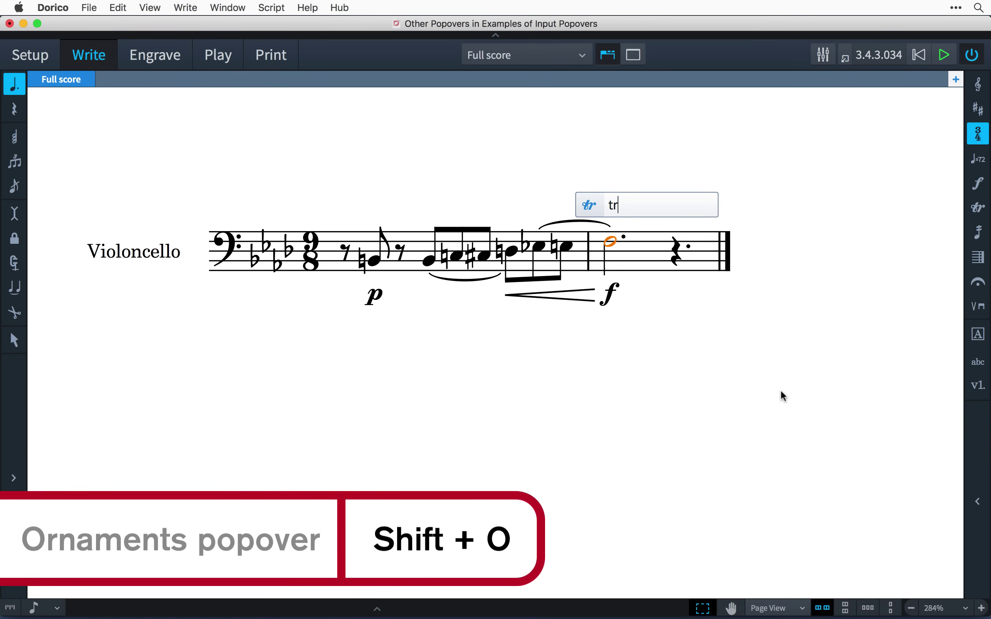
key(Return)
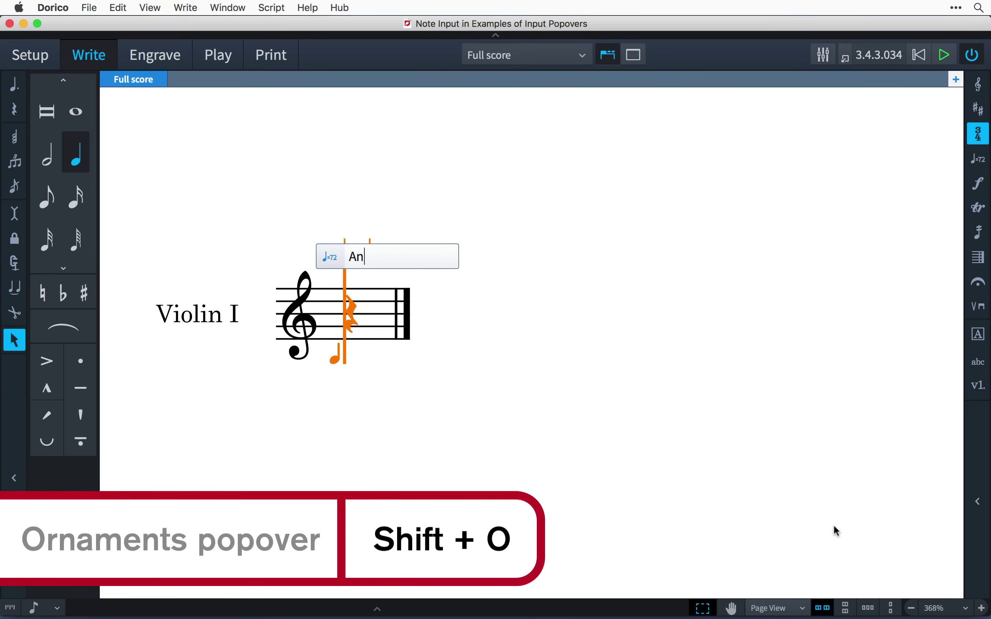
Add the tempo mark Andante with quarter note = 76 at the start of the Violin I staff
text(dante q=)
text(76)
key(Return)
Add an alternating 3/4 (3/8) time signature at the start of the Violin I staff
key(shift+m)
text(3/4 (3/8)
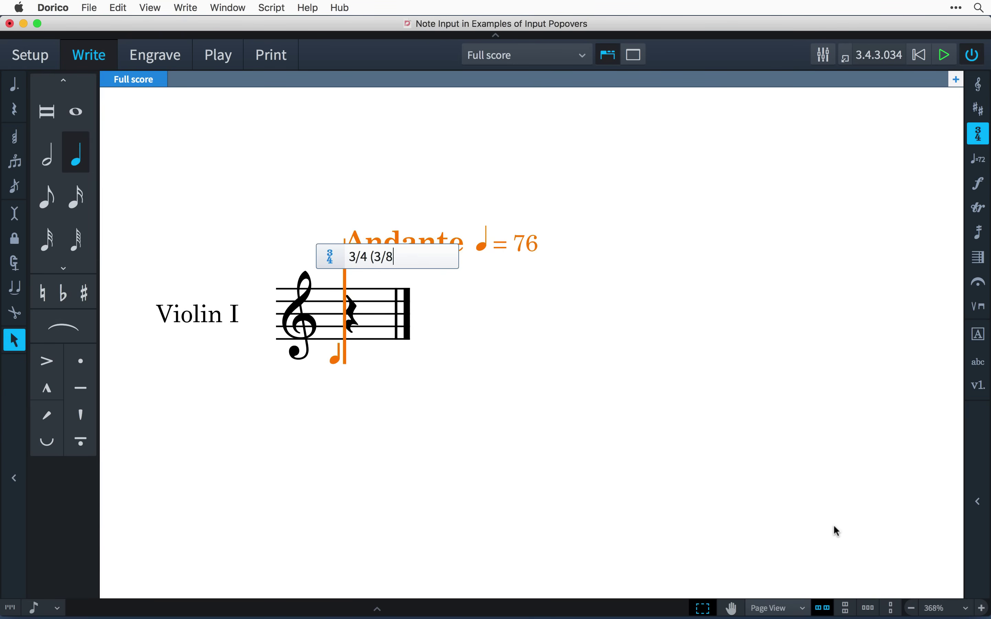
text())
key(Return)
Enter a quarter-note C on the first beat with an mf dynamic, an up-bow and the start of a diminuendo
key(shift+d)
text(mf)
key(Return)
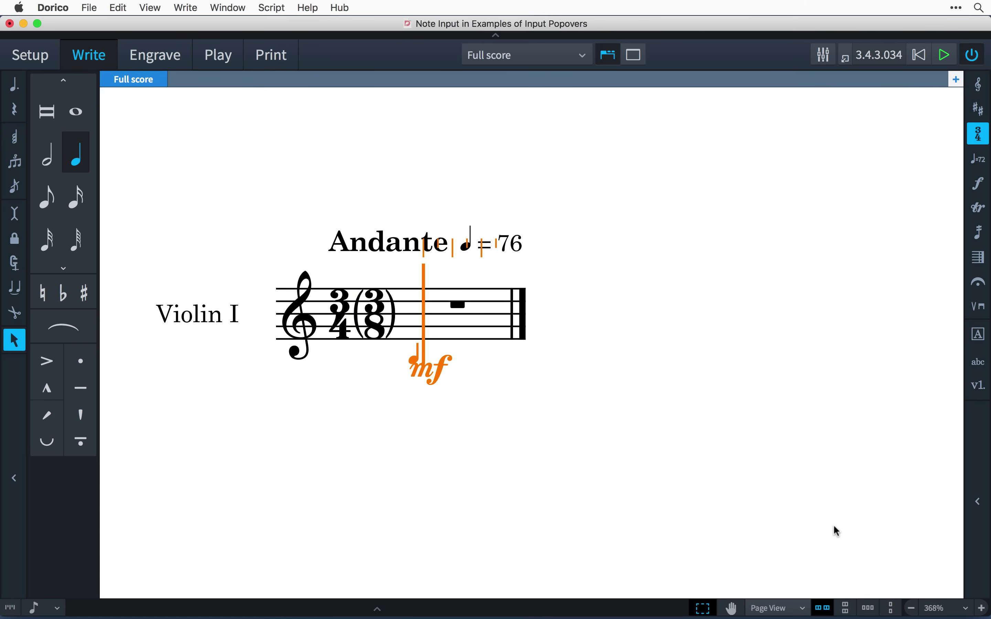
key(shift+p)
text(upbow)
key(Return)
key(shift+period)
key(c)
Complete the first bar with quarter notes D and E joined by a slur
key(d)
key(s)
key(e)
key(shift+s)
Enter a dotted half-note E in the second bar with a trill and a p dynamic
key(6)
key(period)
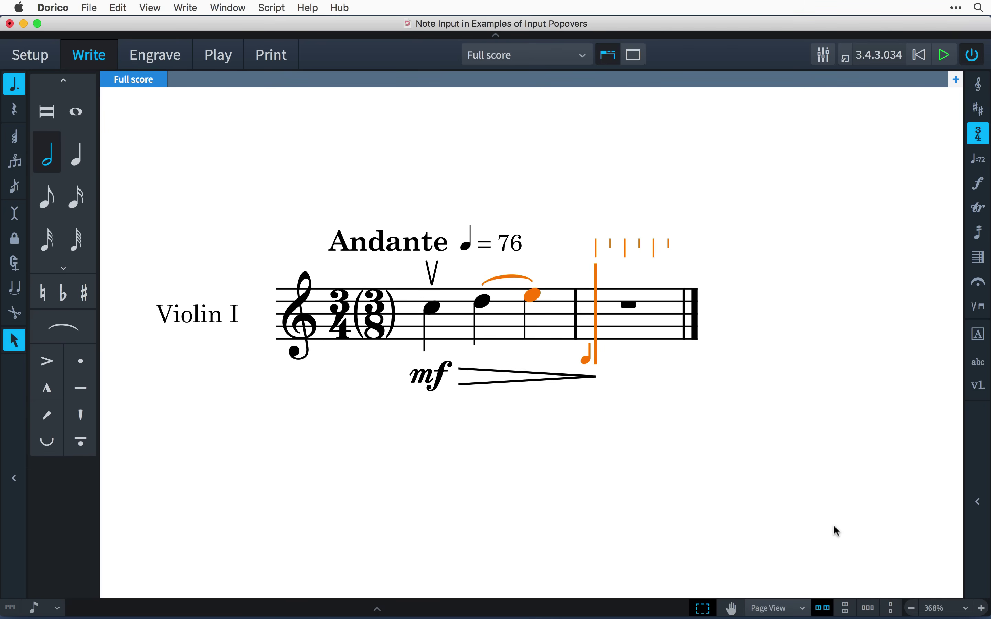
key(shift+o)
text(tr)
key(Return)
key(shift+d)
text(p)
key(Return)
key(e)
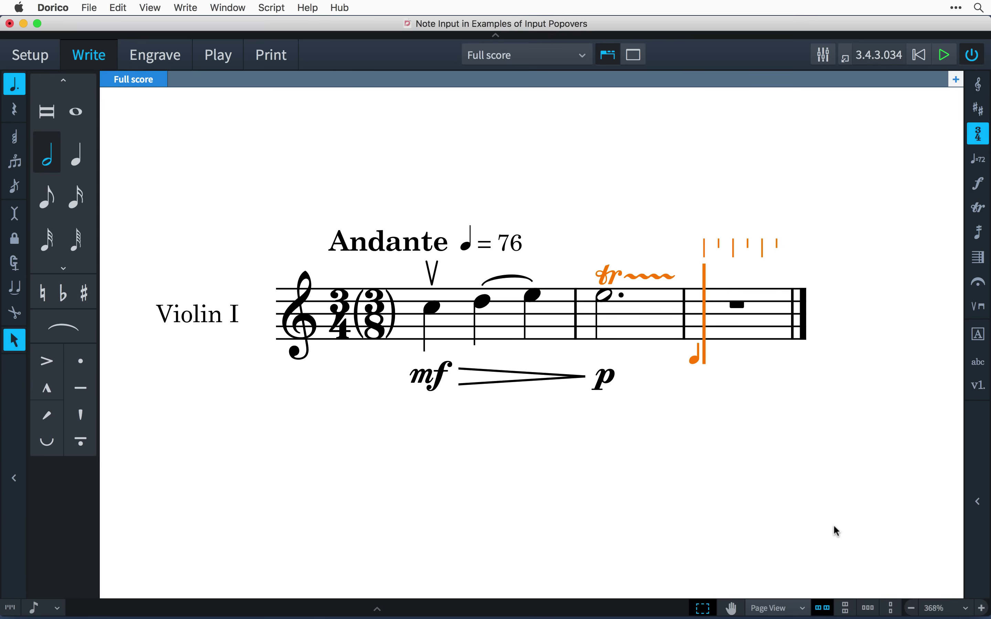
Enter a dotted half-note D with a fermata in the third bar
key(shift+h)
text(fermata)
key(Return)
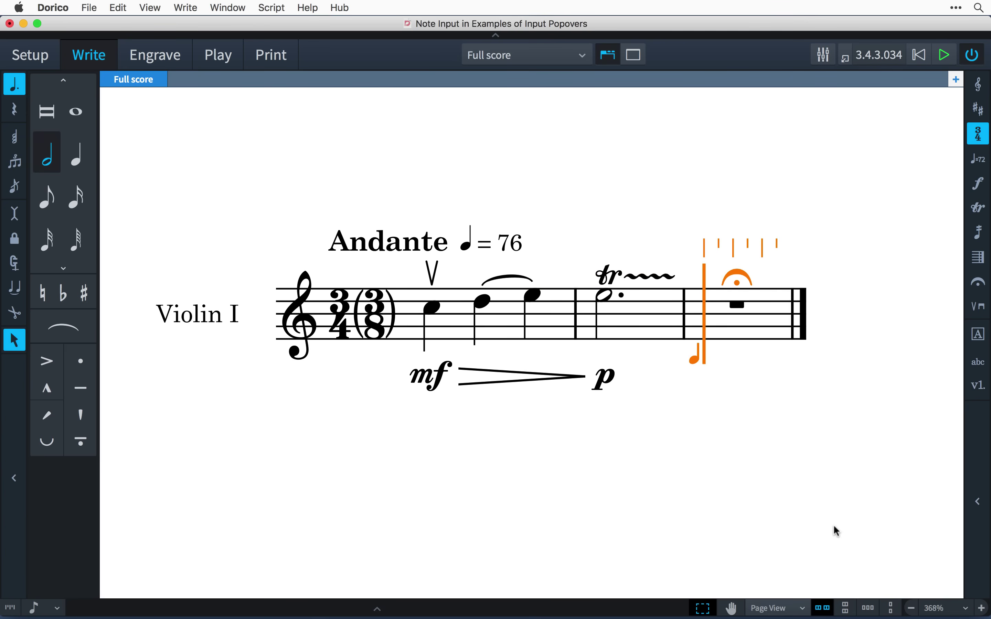
key(d)
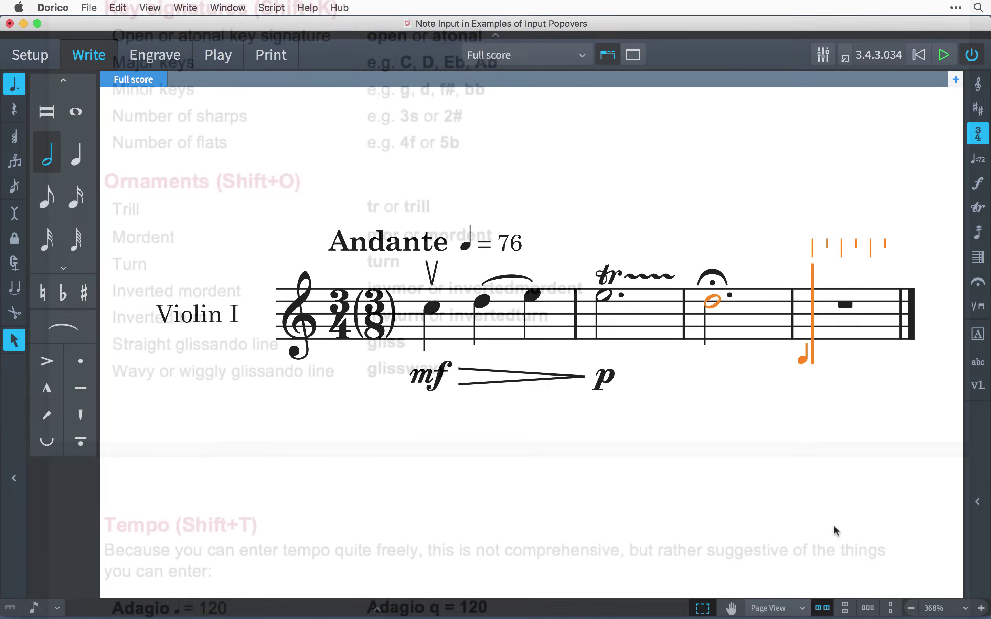